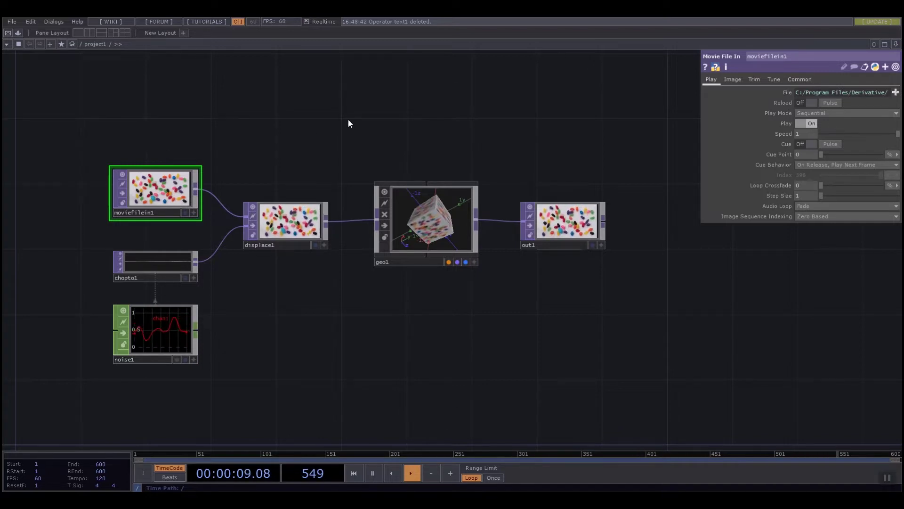
- Move moviefilein1, chopto1 and noise1 up and left, and out1 further right, then reframe the view
left_click_drag(159, 179, 159, 146)
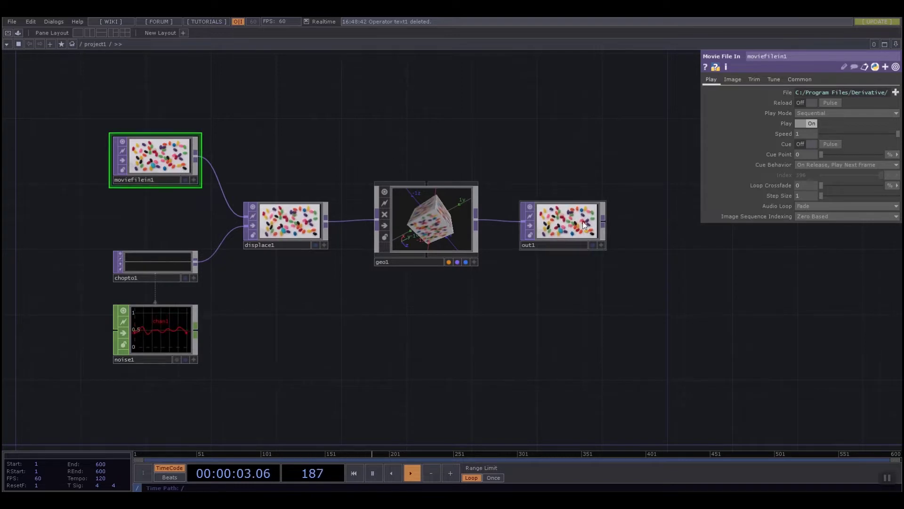
left_click_drag(565, 214, 613, 215)
left_click(565, 225)
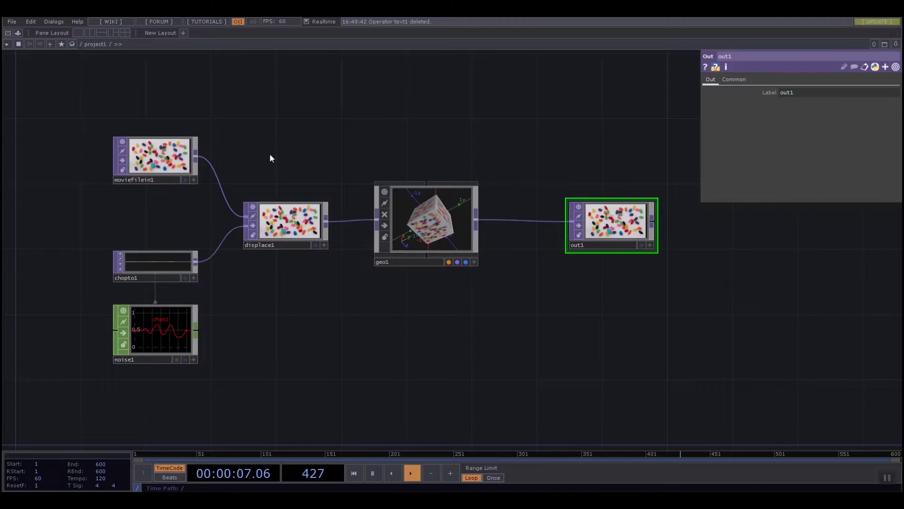
left_click_drag(144, 153, 78, 153)
left_click_drag(92, 236, 106, 332)
left_click(168, 298)
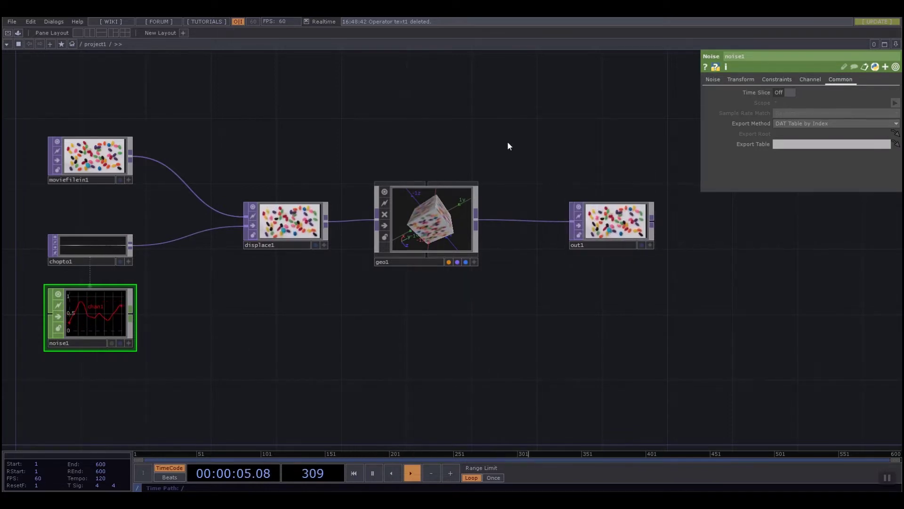
scroll(507, 144, "down", 2)
scroll(504, 152, "up", 2)
left_click_drag(488, 142, 487, 176)
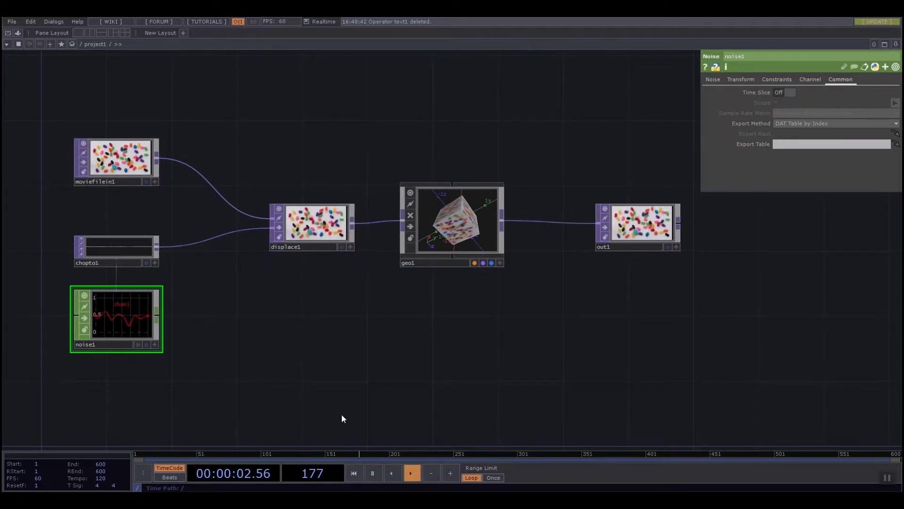
scroll(352, 294, "down", 10)
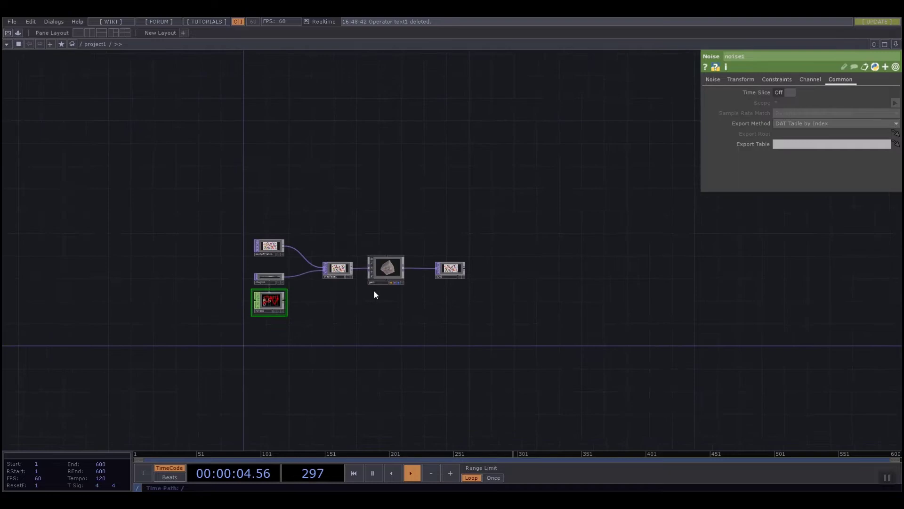
left_click(387, 283)
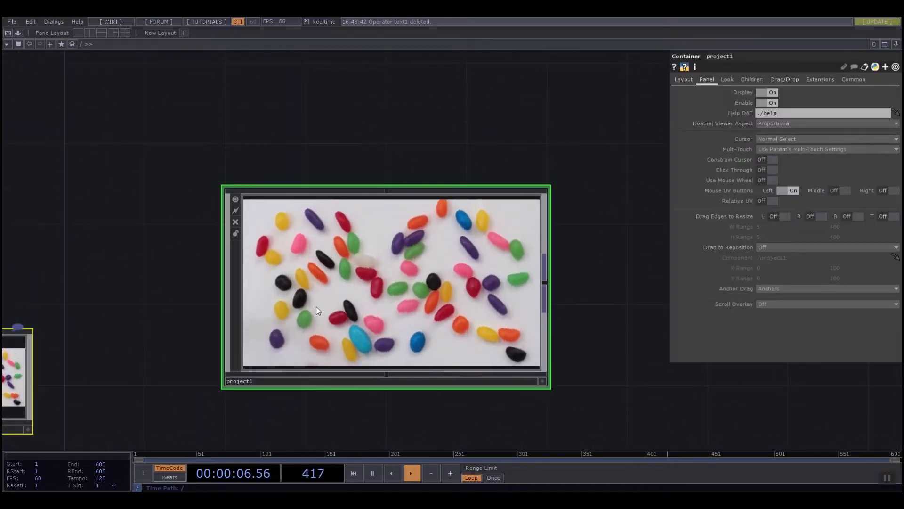
scroll(315, 307, "up", 5)
scroll(349, 287, "up", 3)
scroll(355, 292, "down", 10)
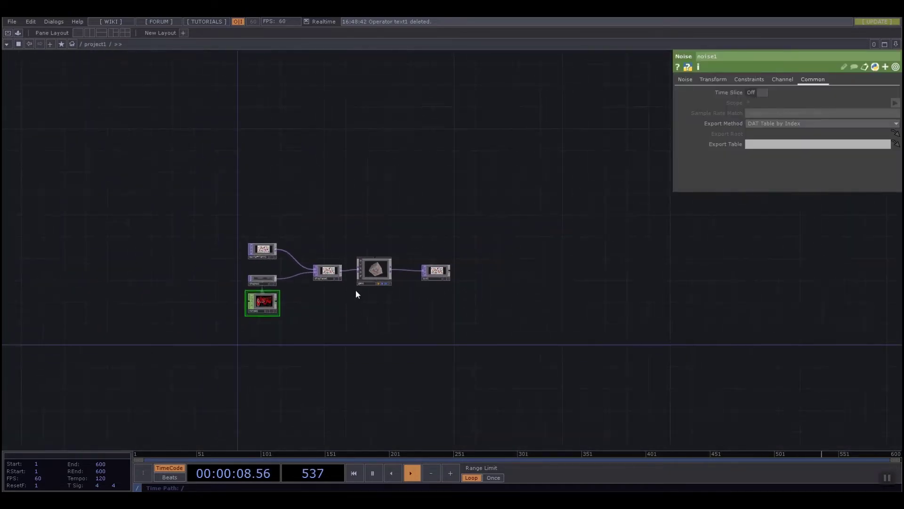
left_click(348, 292)
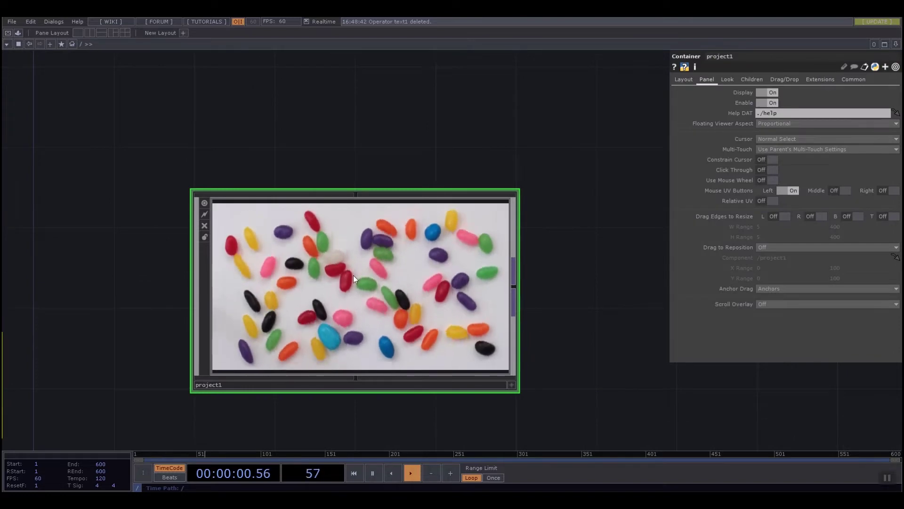
scroll(361, 252, "up", 5)
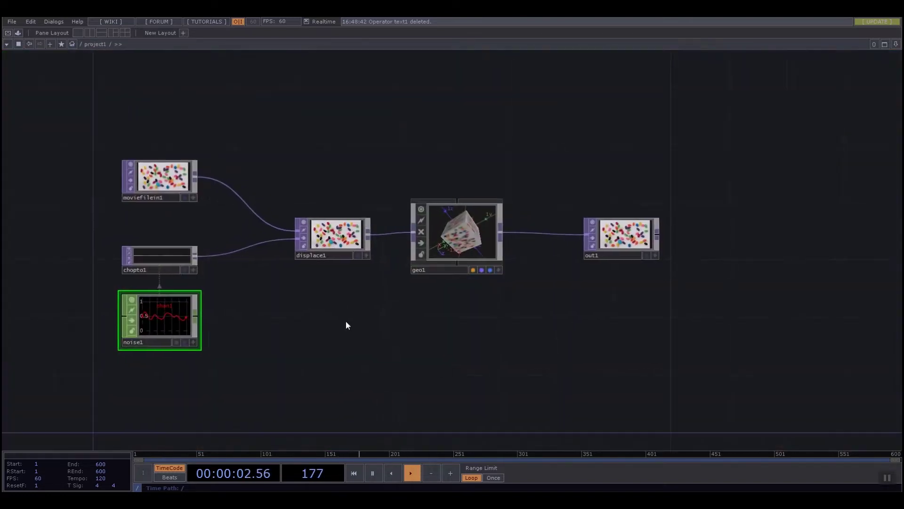
scroll(280, 354, "down", 5)
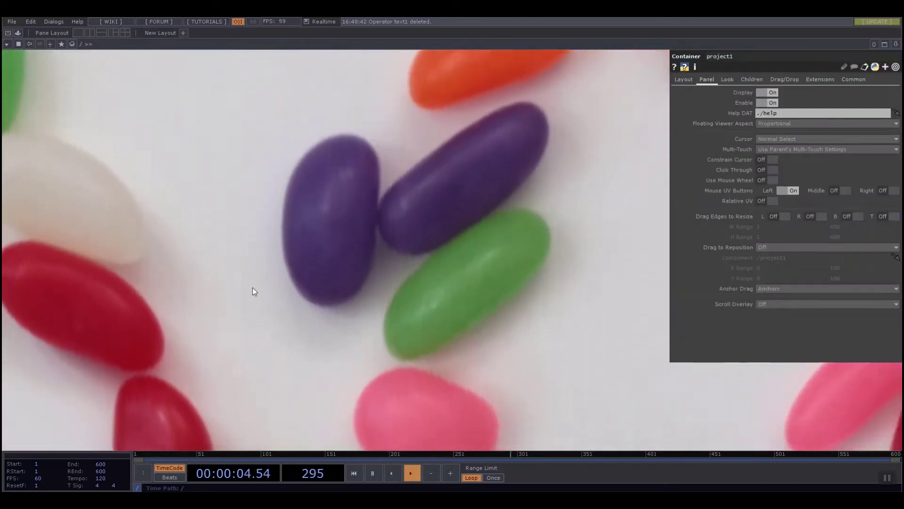
scroll(330, 362, "down", 3)
scroll(354, 193, "up", 4)
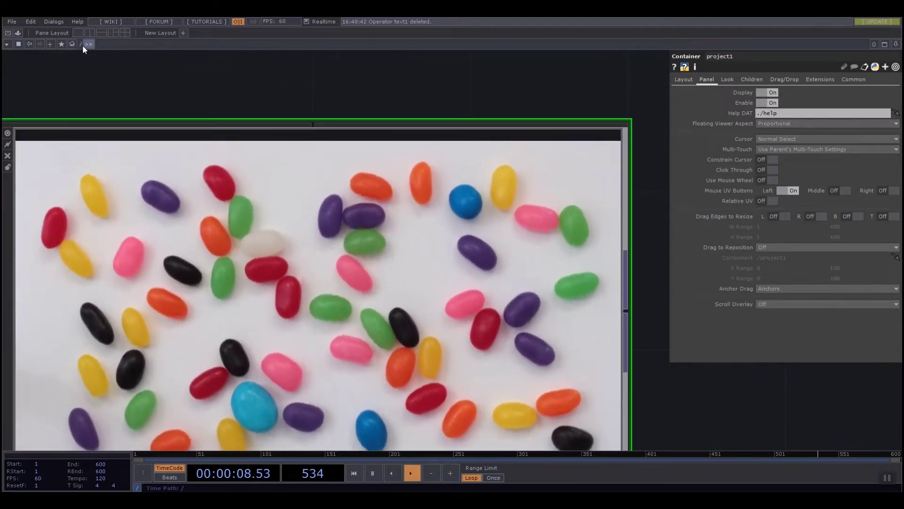
scroll(222, 311, "up", 5)
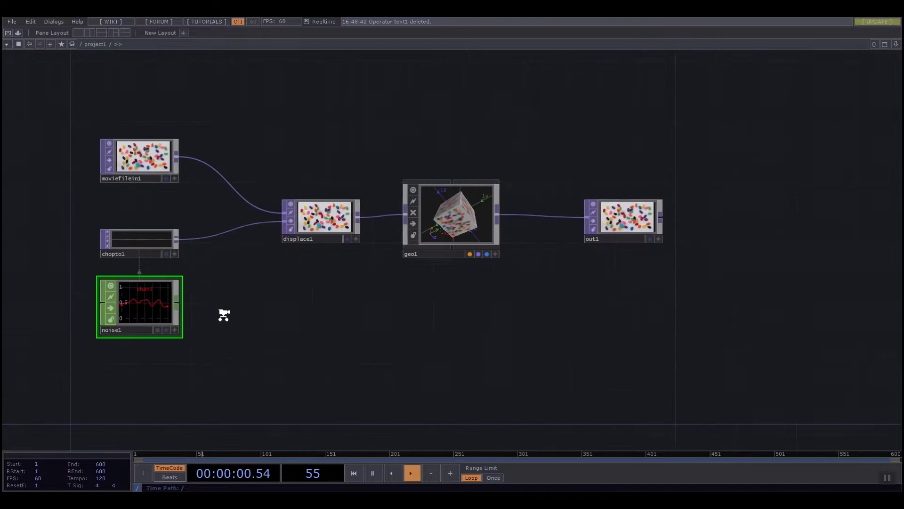
scroll(242, 105, "down", 2)
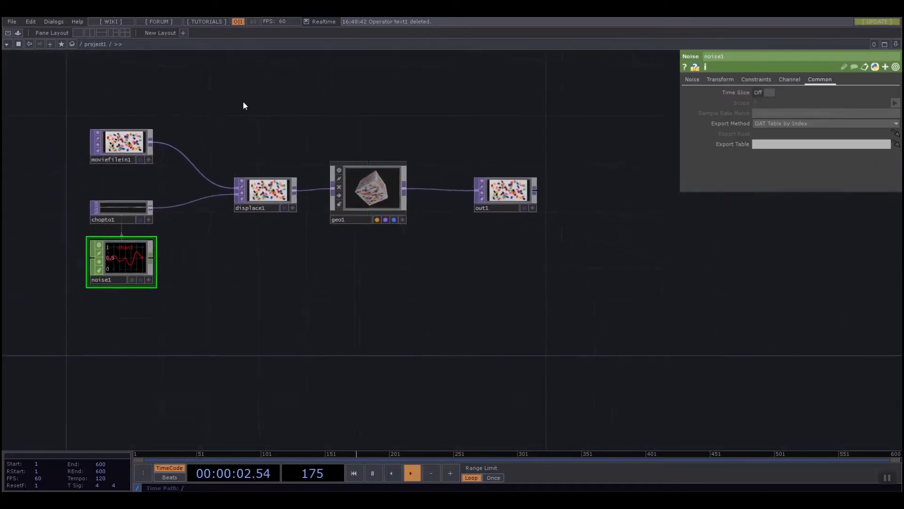
scroll(262, 124, "up", 2)
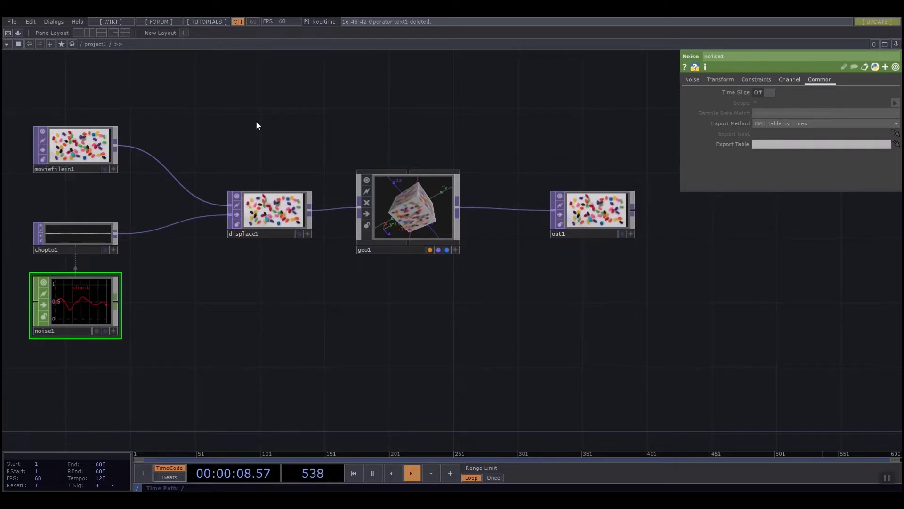
scroll(460, 278, "down", 5)
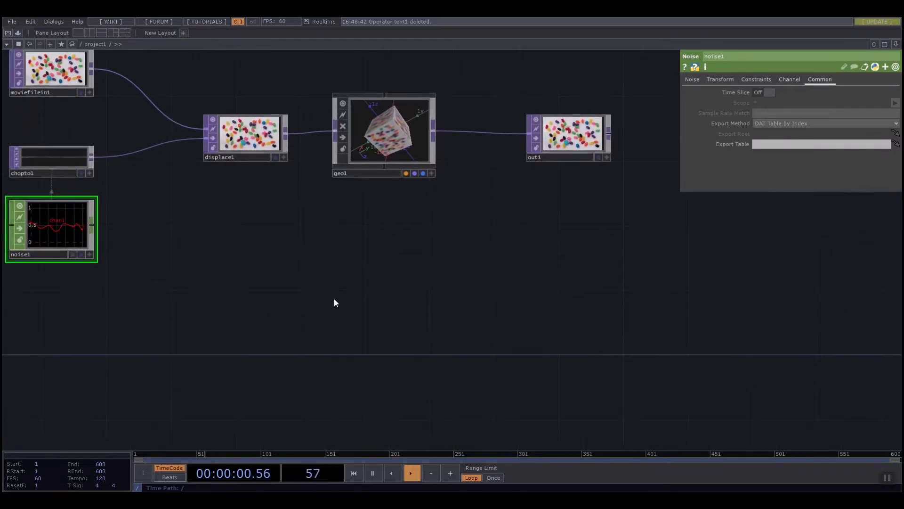
key("Tab")
left_click(169, 176)
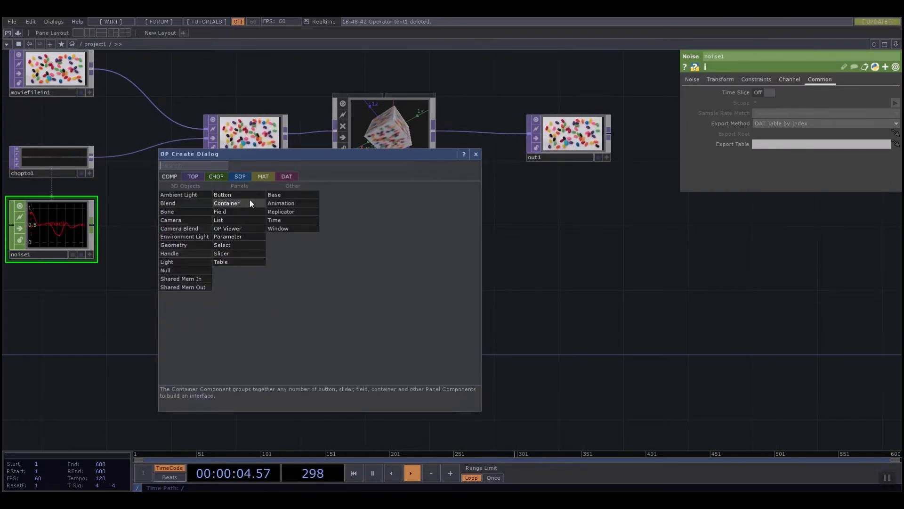
key("Escape")
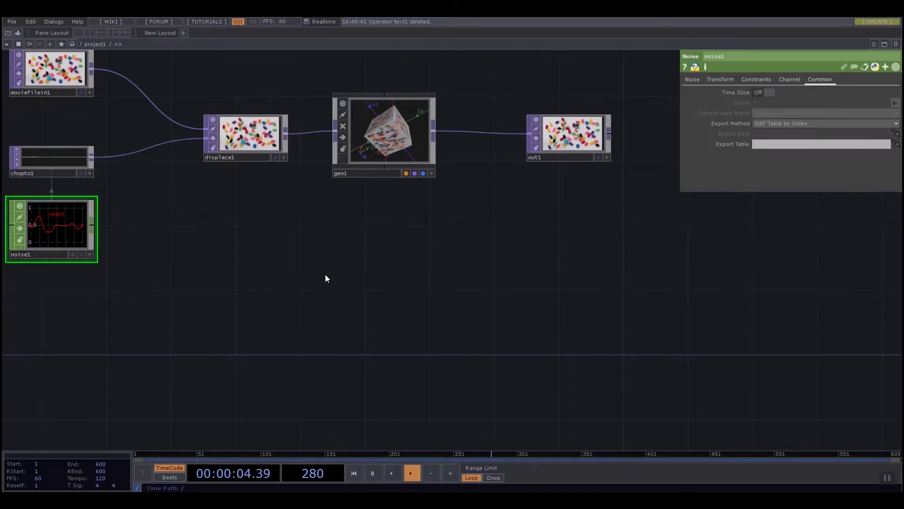
left_click_drag(327, 279, 361, 319)
scroll(46, 124, "down", 3)
scroll(228, 115, "up", 4)
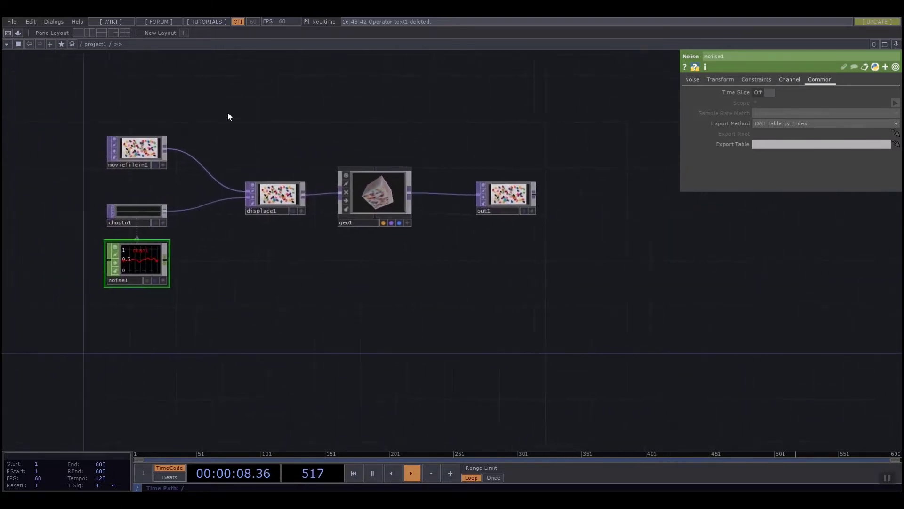
left_click_drag(243, 119, 110, 149)
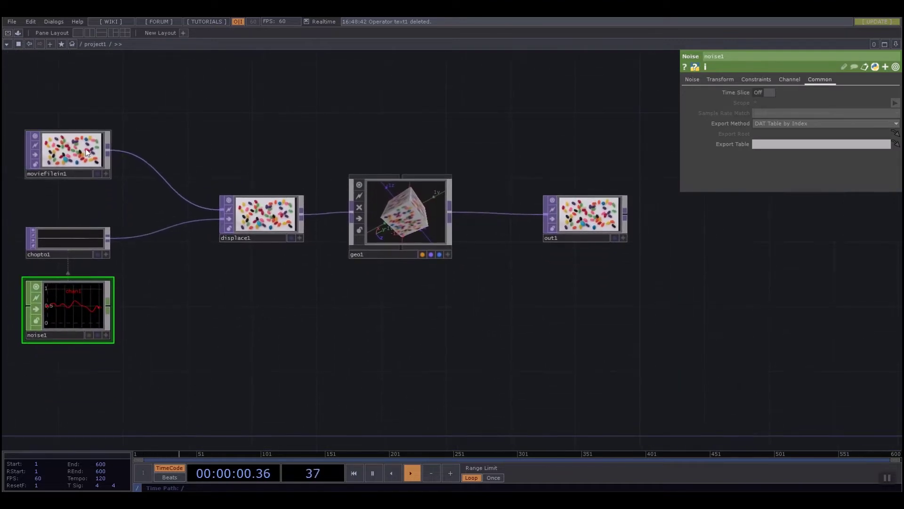
left_click(110, 149)
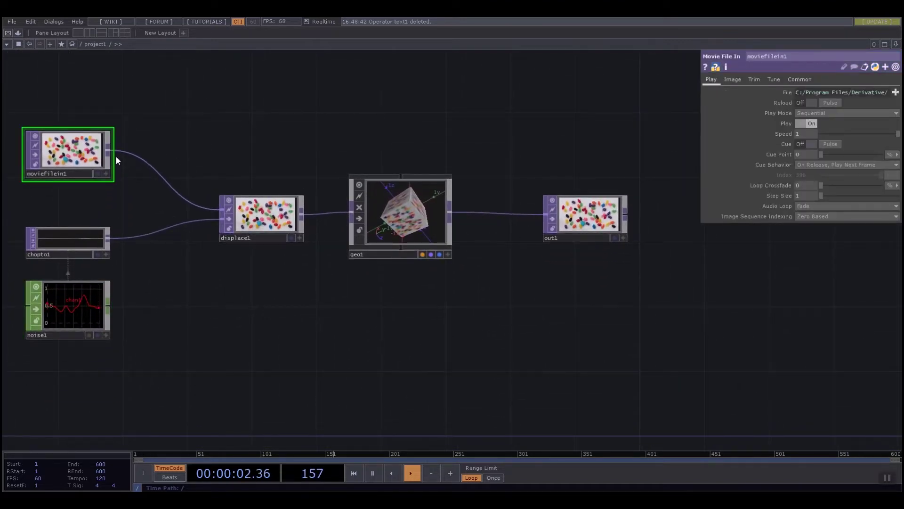
key("Tab")
key("Escape")
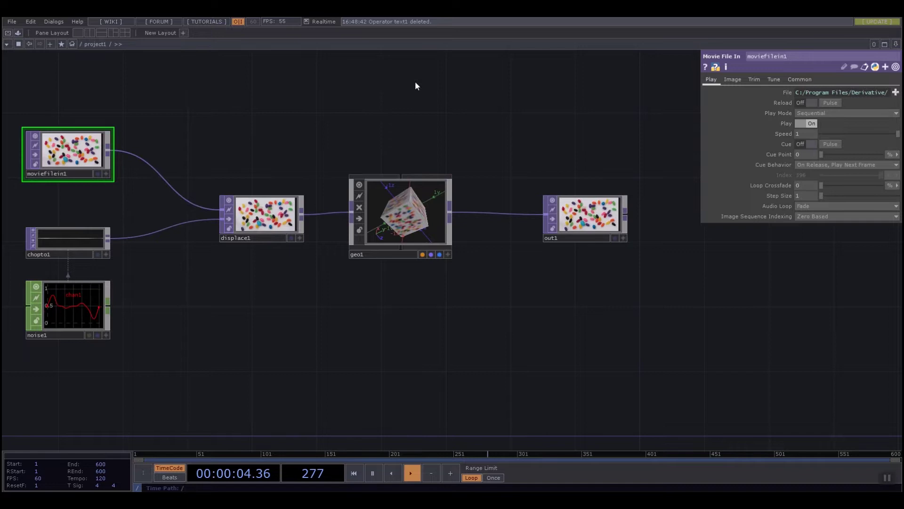
left_click_drag(246, 93, 263, 121)
key("Tab")
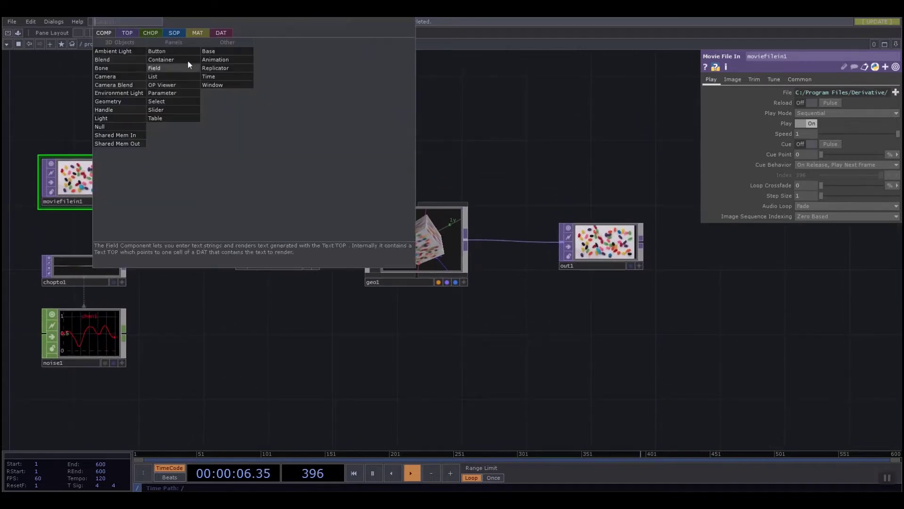
left_click(127, 33)
key("Escape")
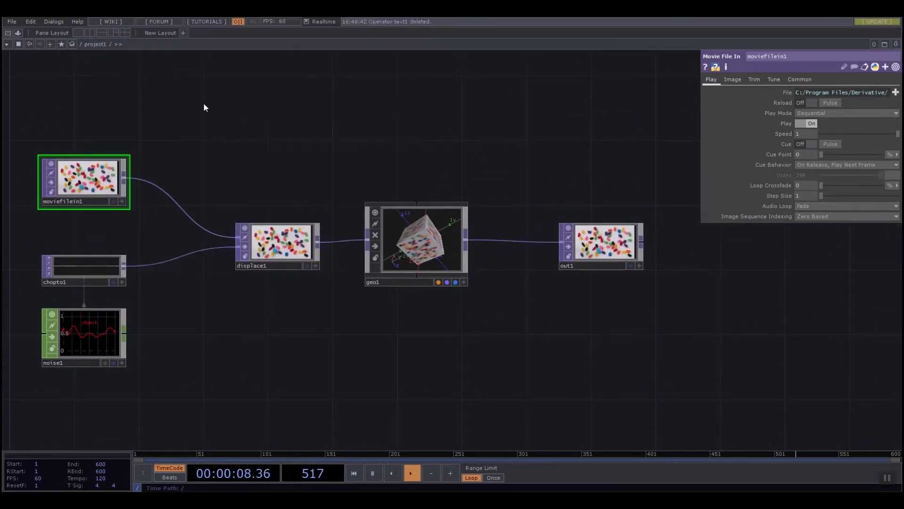
- Create a Movie File In TOP, moviefilein2, showing a banana, above the existing chain
key("Tab")
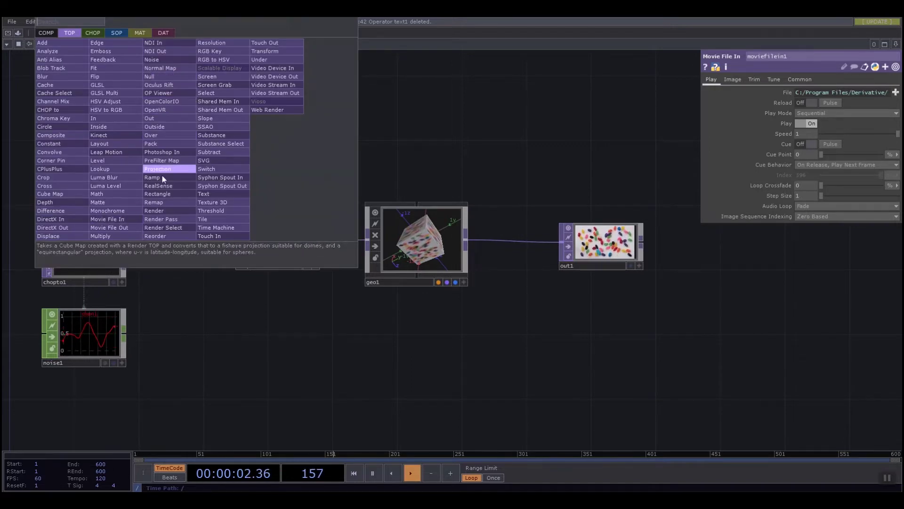
left_click(125, 220)
left_click(212, 137)
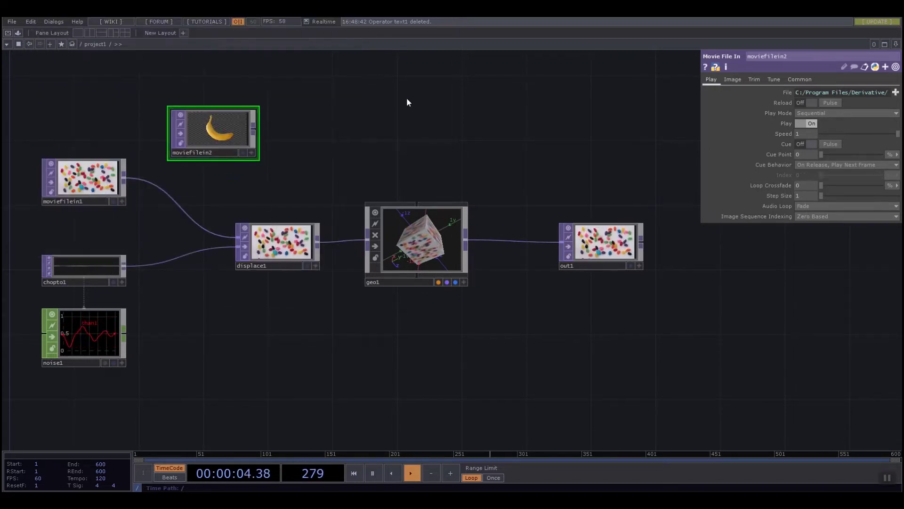
left_click_drag(221, 134, 254, 118)
left_click_drag(389, 134, 330, 171)
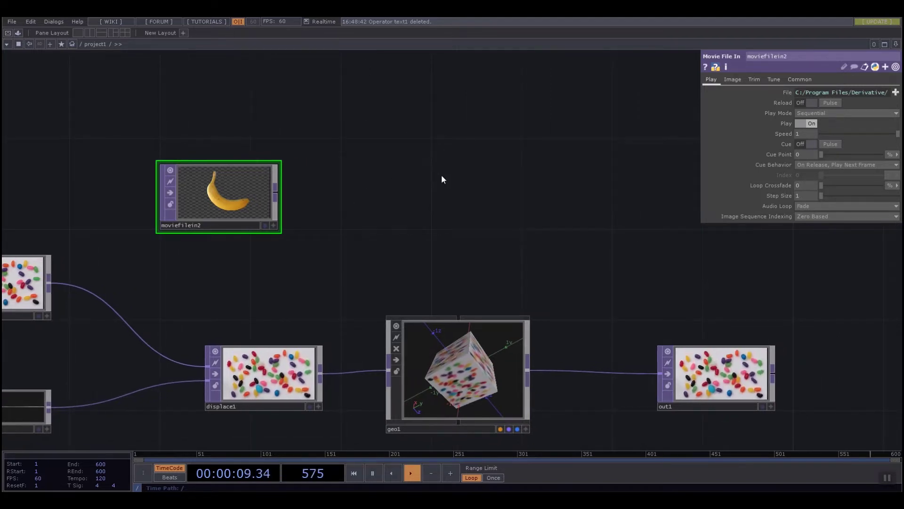
- Add a Transform TOP, transform1, check its missing-input error, and move moviefilein2 up-left of it
key("Tab")
left_click(526, 89)
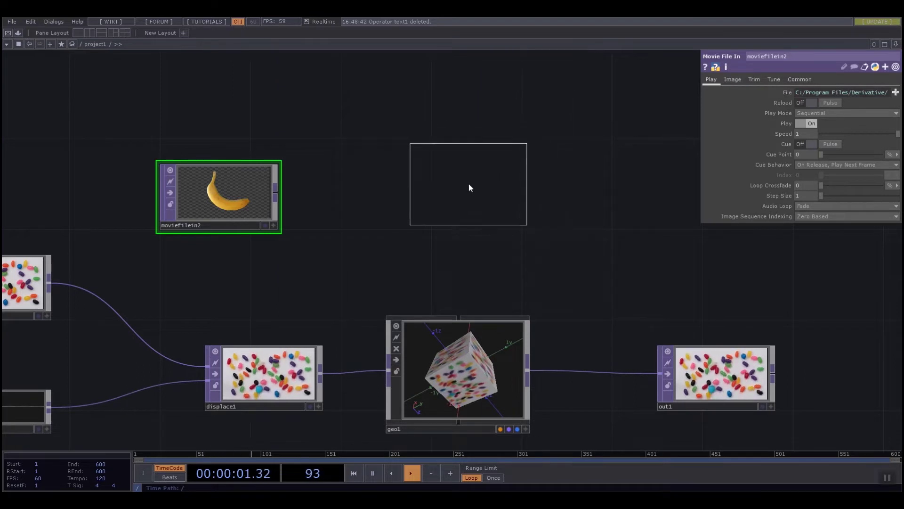
left_click(417, 188)
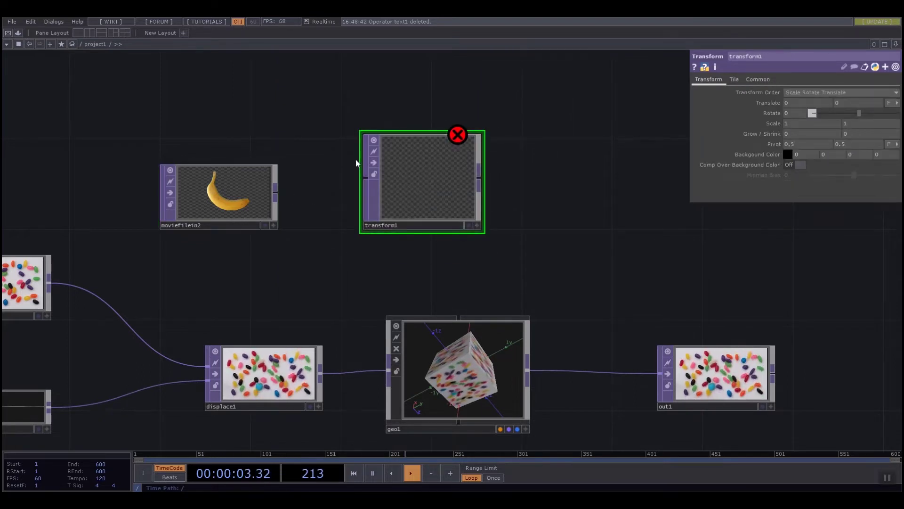
left_click(457, 137)
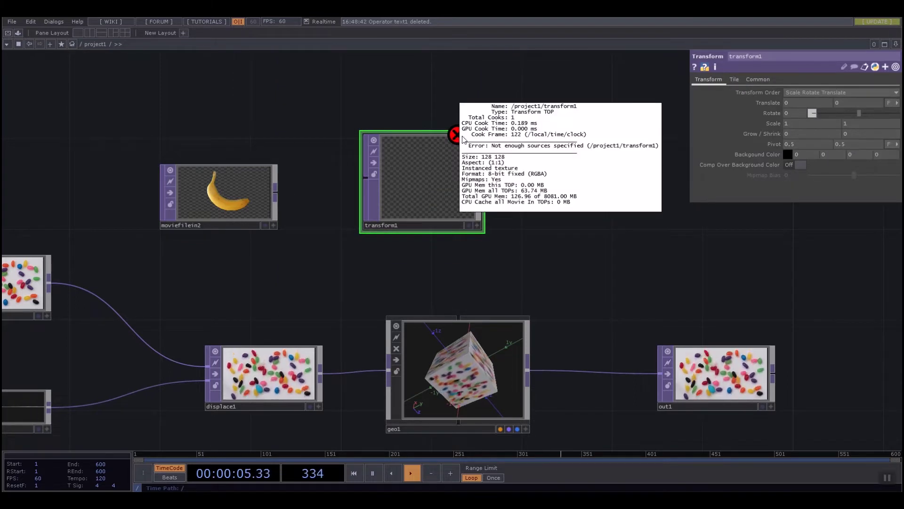
left_click(457, 136)
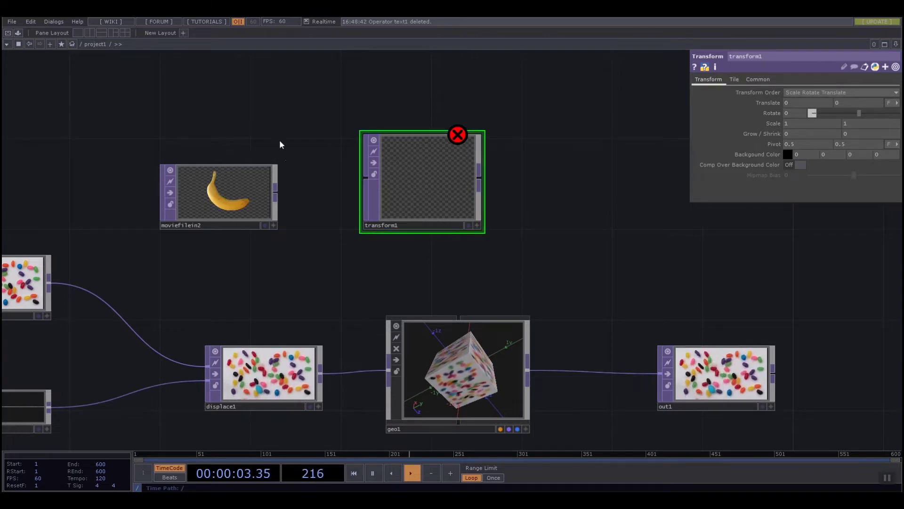
left_click_drag(242, 190, 173, 167)
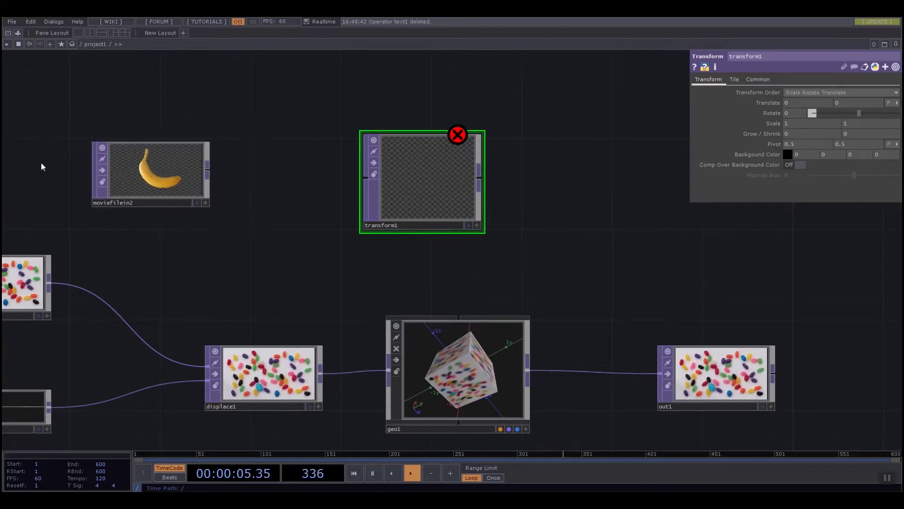
- Wire moviefilein2 into transform1 and shift transform1 slightly left
left_click(207, 169)
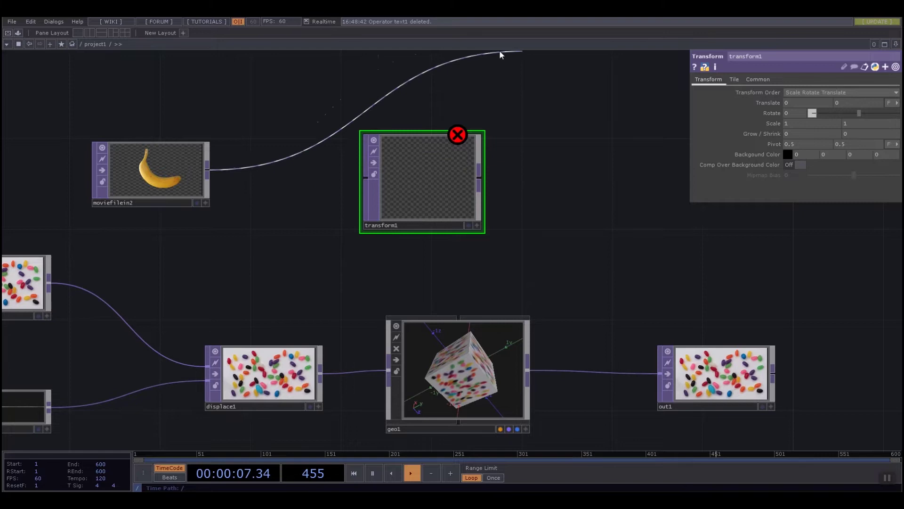
left_click(360, 182)
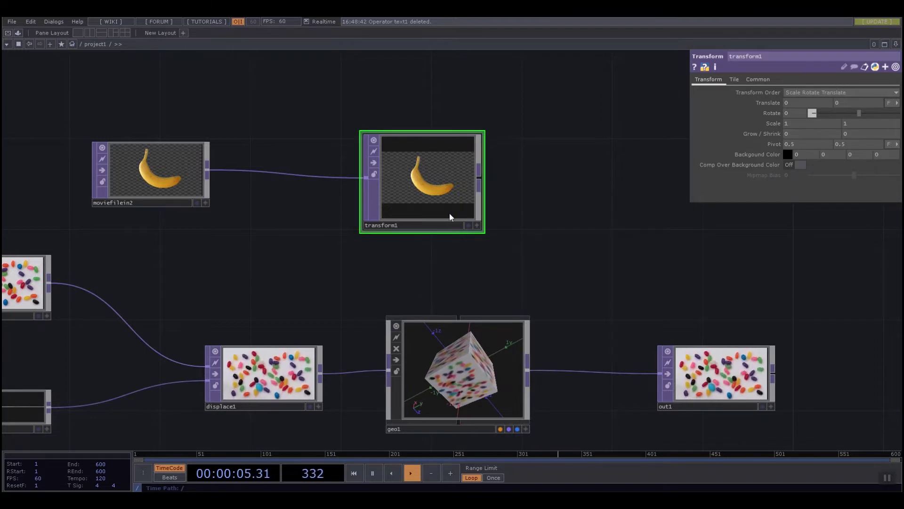
left_click_drag(453, 201, 407, 202)
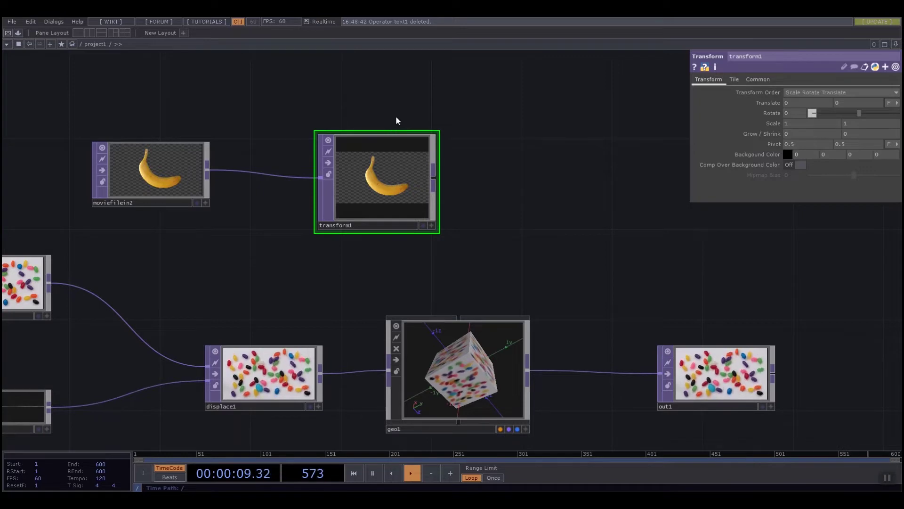
left_click_drag(375, 180, 353, 179)
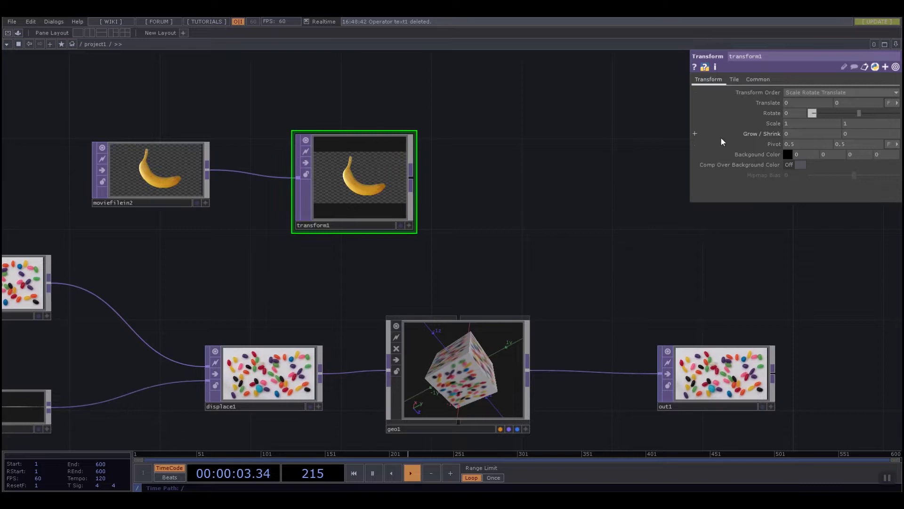
- Set transform1 to Rotate -200, Translate -0.3/0.1, Scale 0.6 with a red background
mouse_move(826, 112)
left_mouse_down()
mouse_move(887, 112)
mouse_move(813, 103)
left_mouse_up()
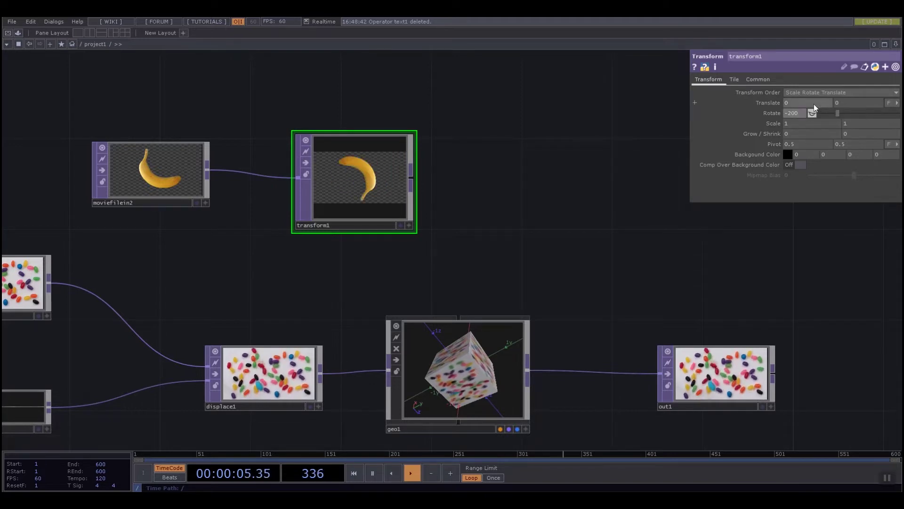
middle_click_drag(819, 97, 862, 101)
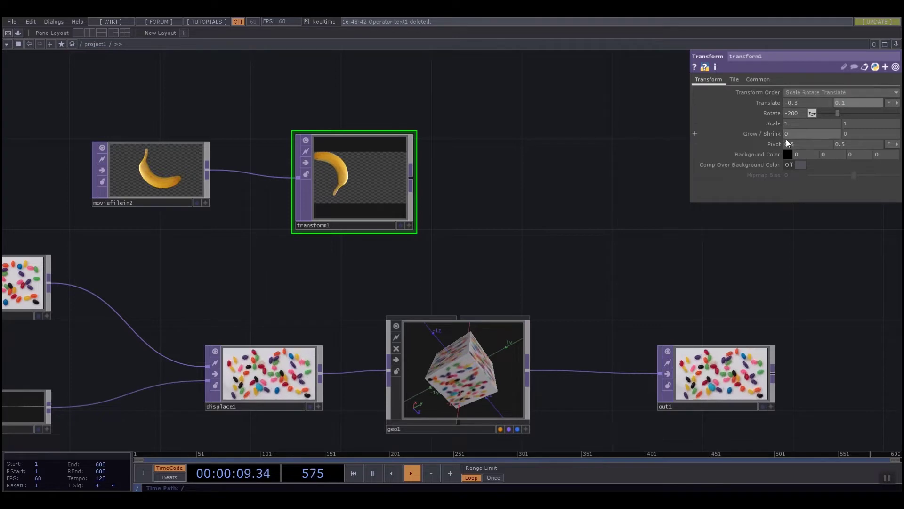
middle_click_drag(786, 123, 795, 140)
left_click(784, 156)
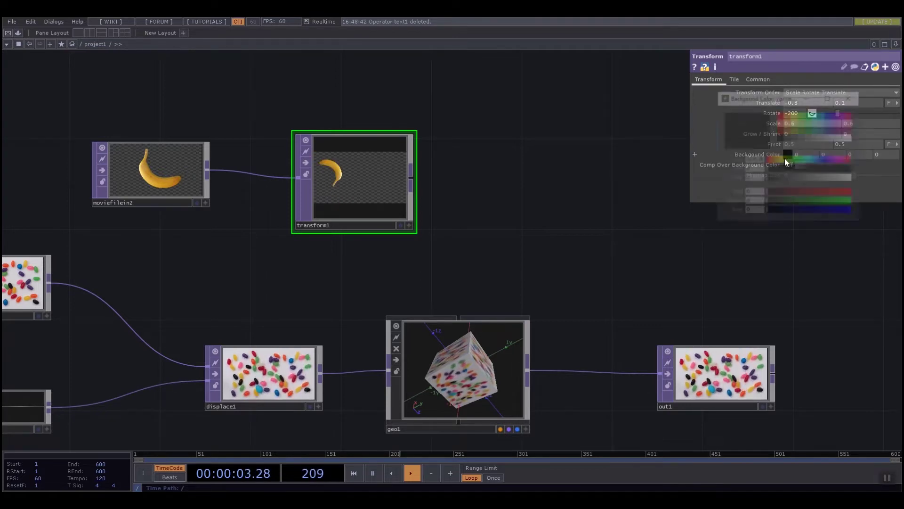
left_click(781, 117)
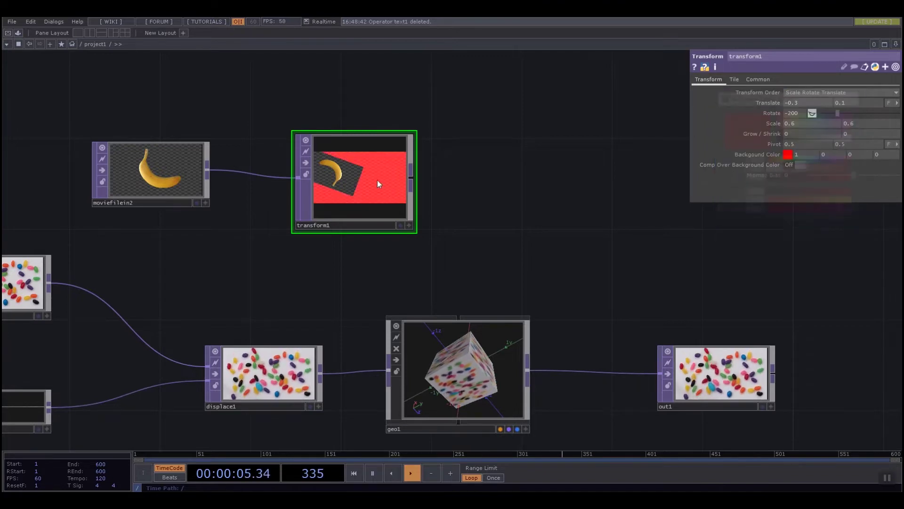
scroll(377, 180, "up", 3)
scroll(453, 188, "down", 3)
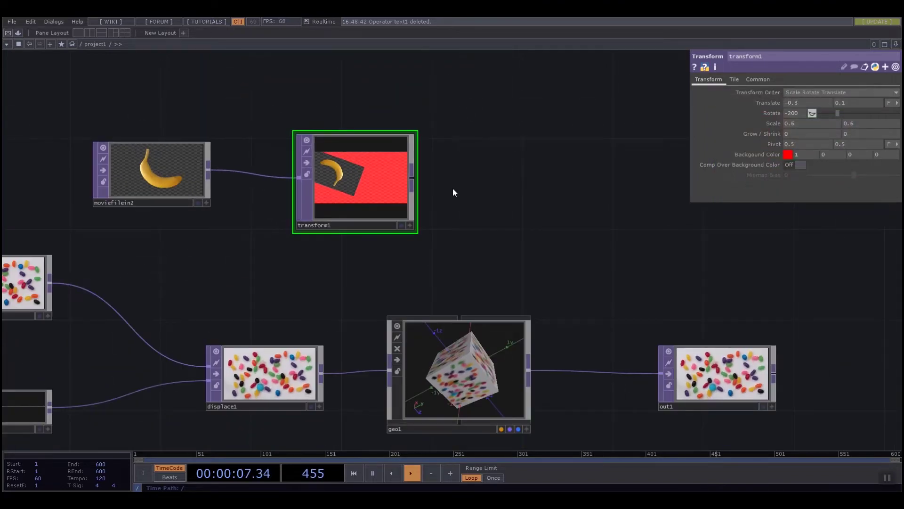
right_click(374, 143)
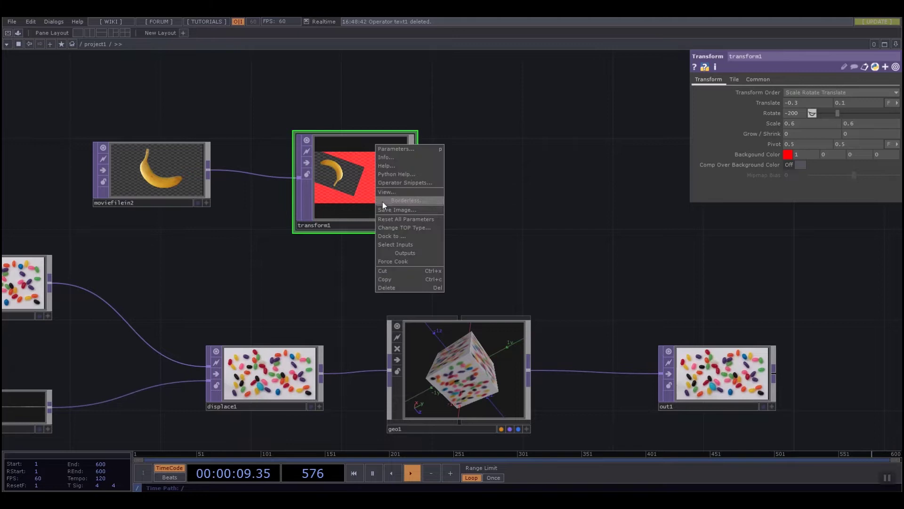
- Reset all of transform1's parameters to defaults and tidy the node positions
left_click(383, 203)
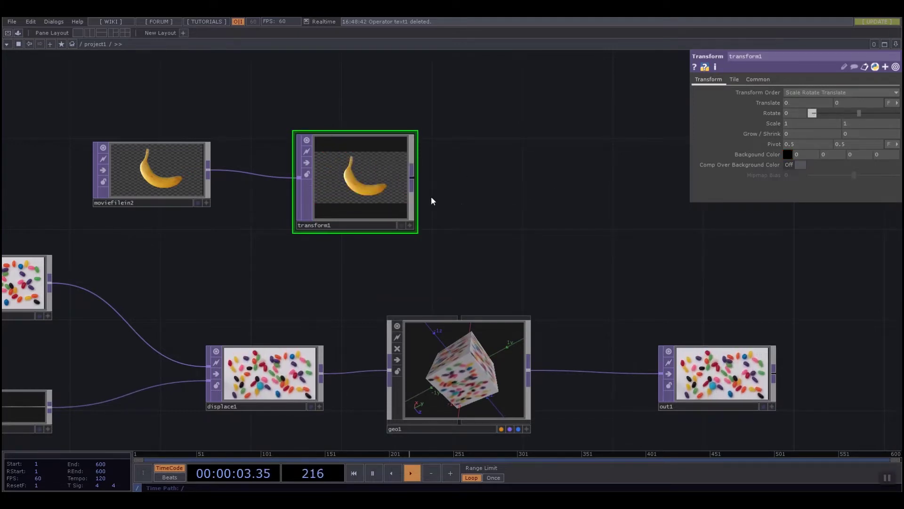
left_click_drag(183, 227, 218, 225)
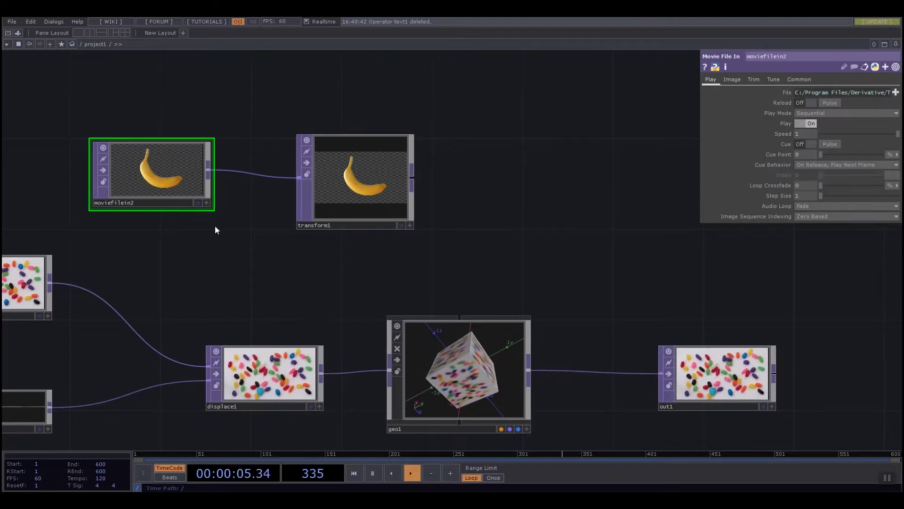
middle_click_drag(214, 225, 246, 227)
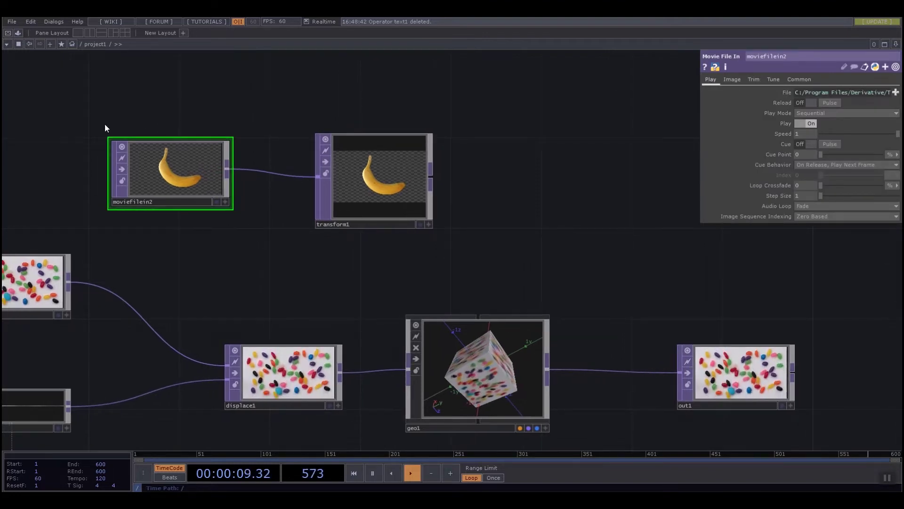
left_click(330, 142)
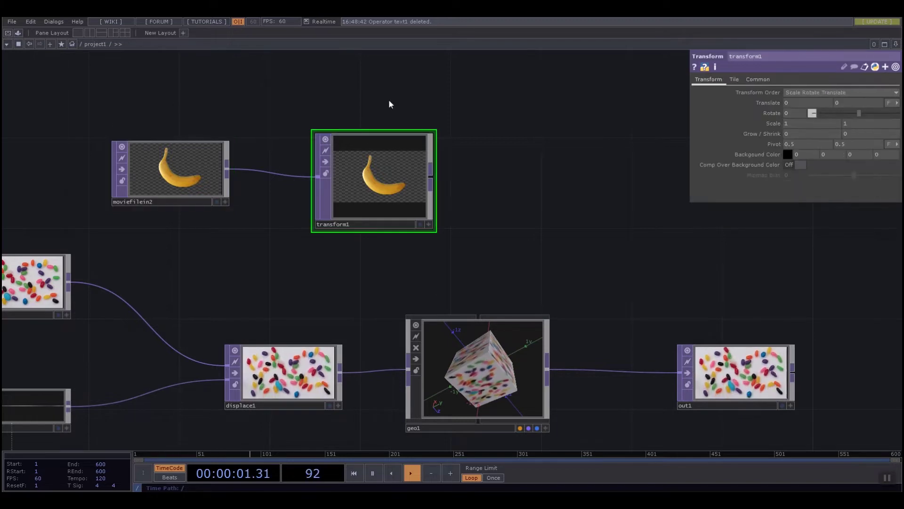
middle_click_drag(377, 181, 304, 194)
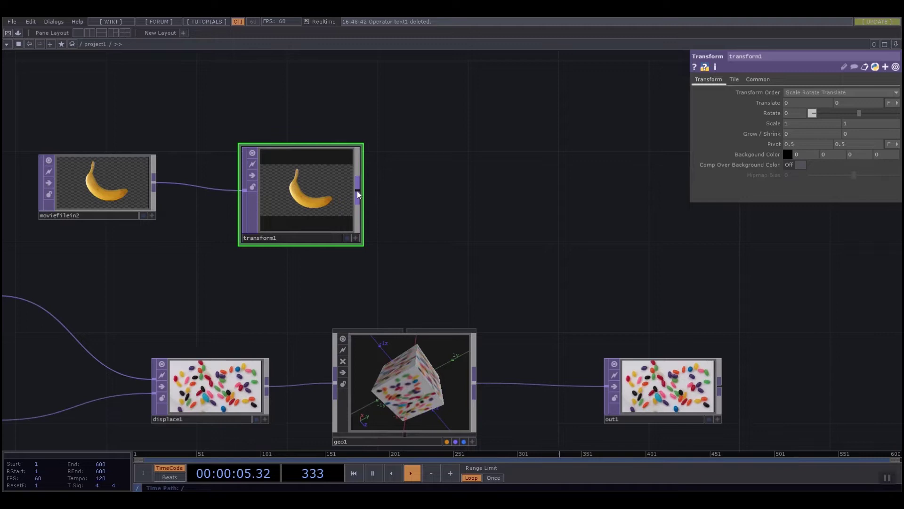
left_click_drag(324, 202, 280, 205)
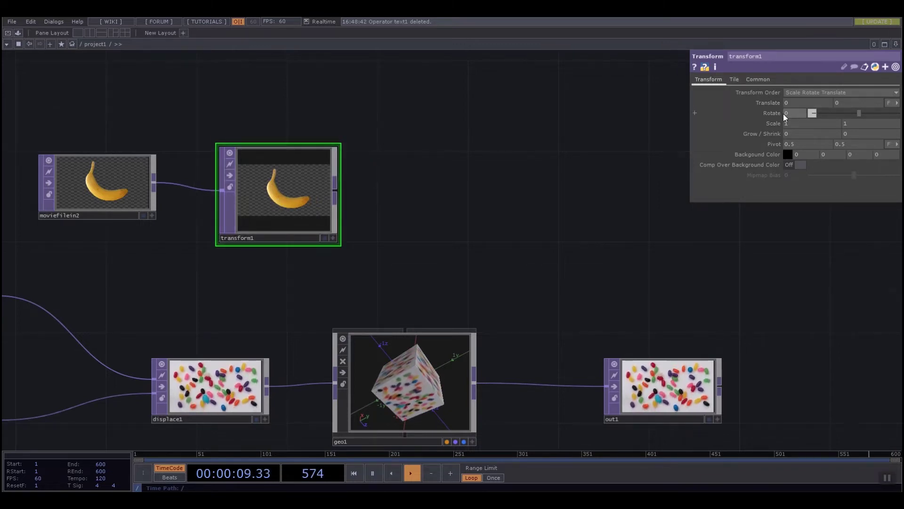
- Set transform1's Rotate to 180 and Scale to 0.8 0.8
type("80")
key("Return")
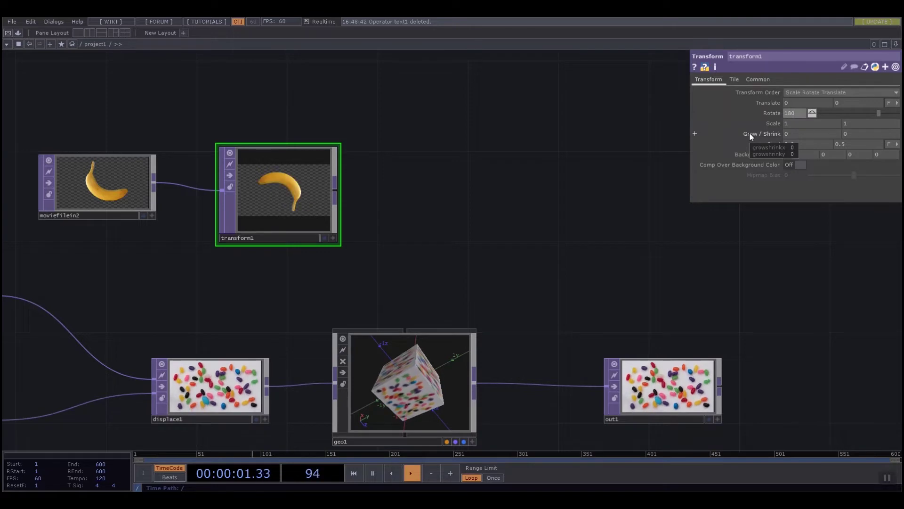
middle_click_drag(772, 123, 648, 140)
- Add a Level TOP, level1, fed by transform1's output
right_click(340, 193)
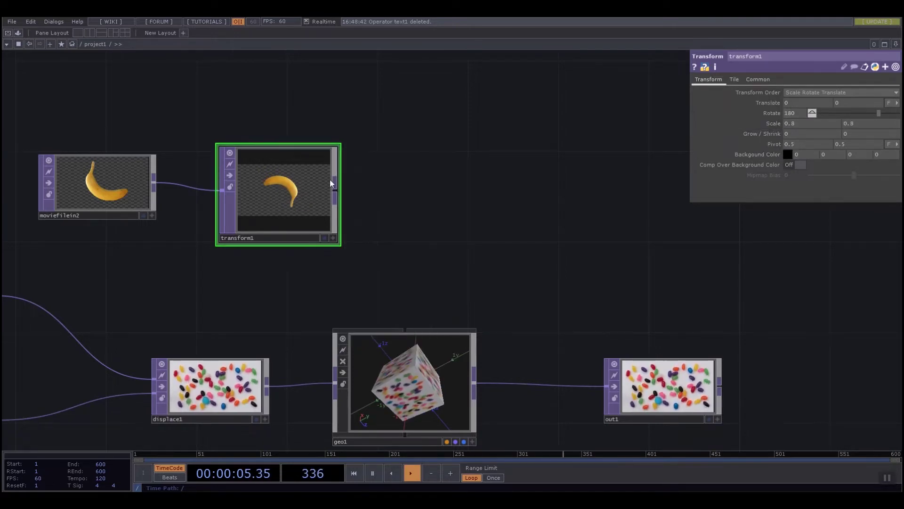
key("Tab")
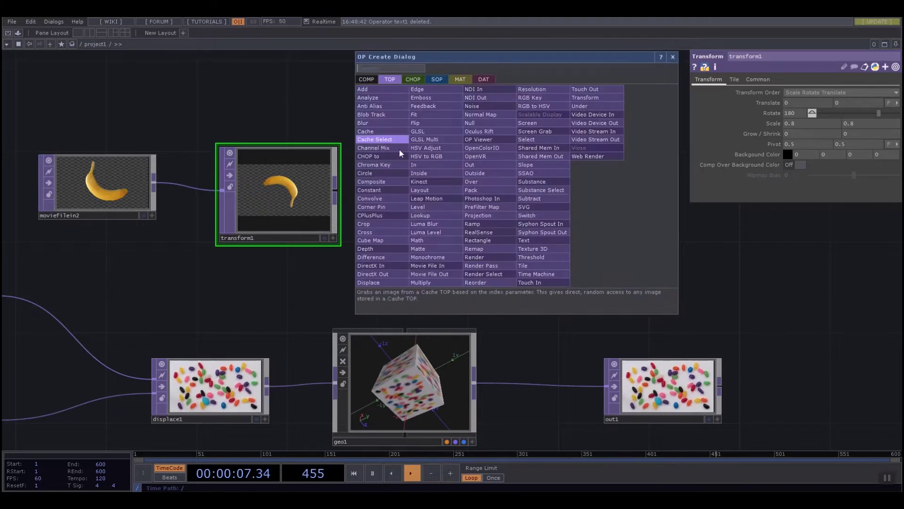
left_click(445, 208)
left_click(456, 197)
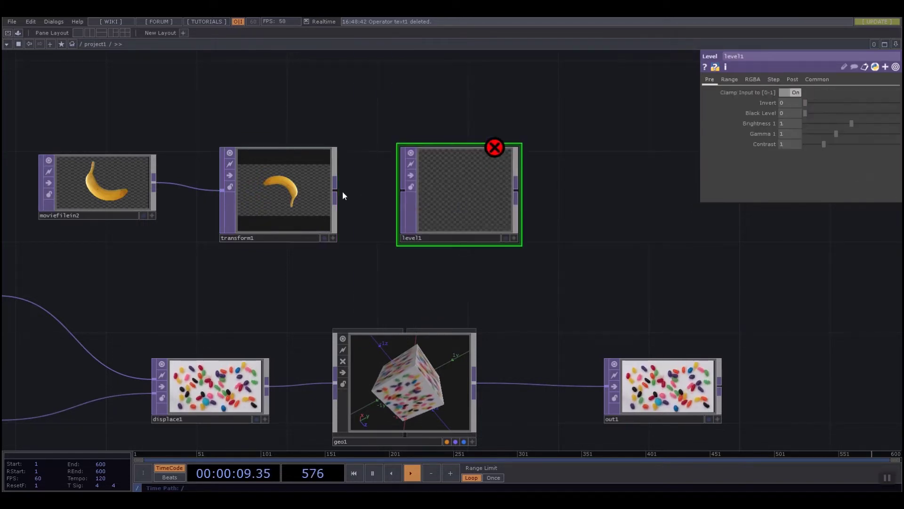
left_click_drag(335, 191, 405, 193)
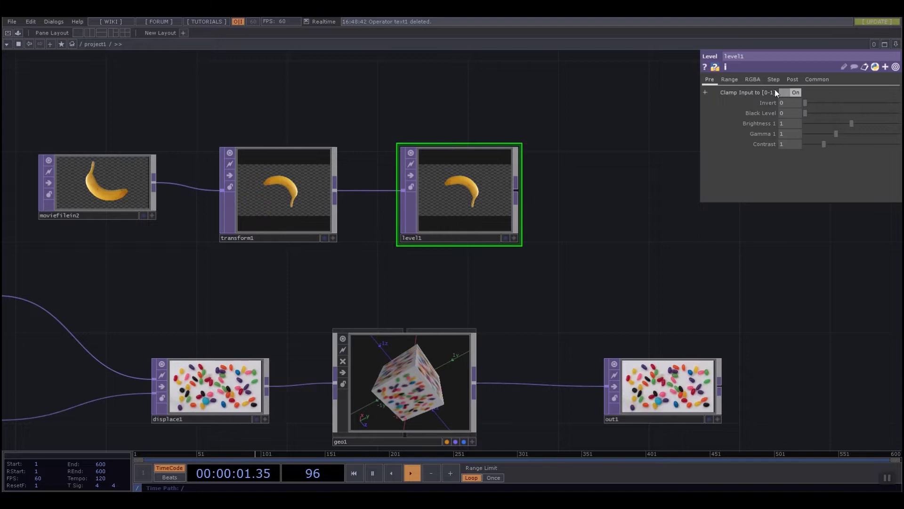
left_click(752, 79)
left_click(707, 81)
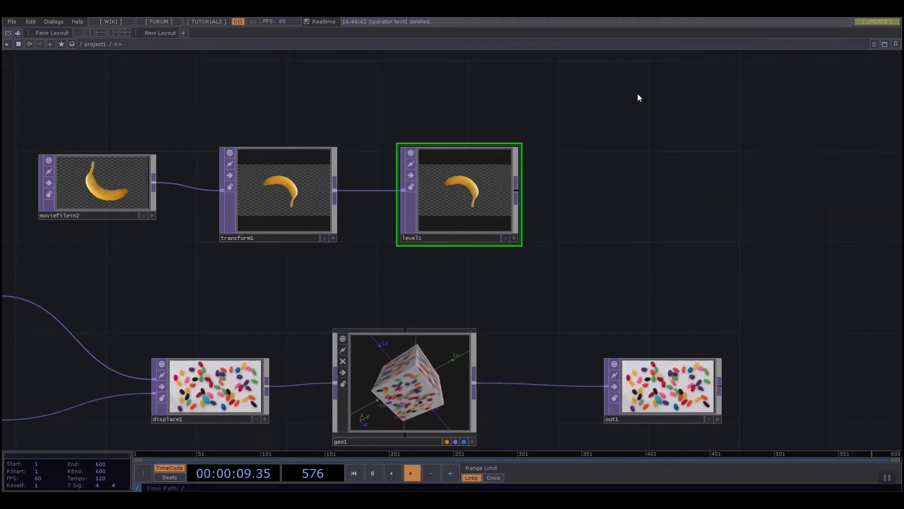
key("p")
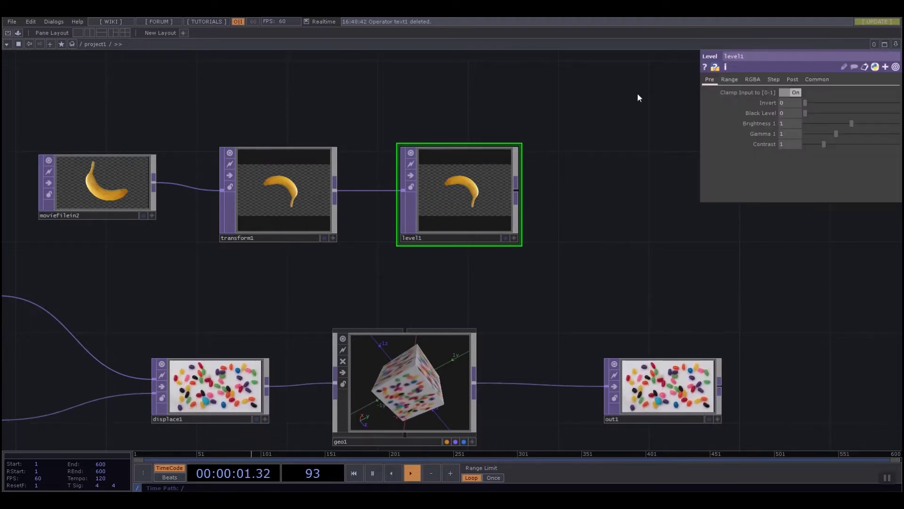
- Set level1's High R and High G to 0, keeping High B at 1
left_click(754, 81)
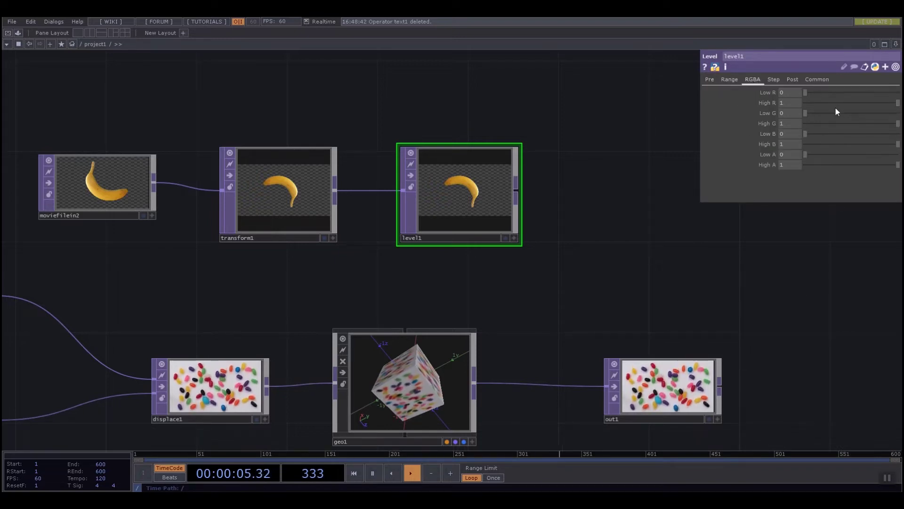
left_click_drag(834, 103, 857, 123)
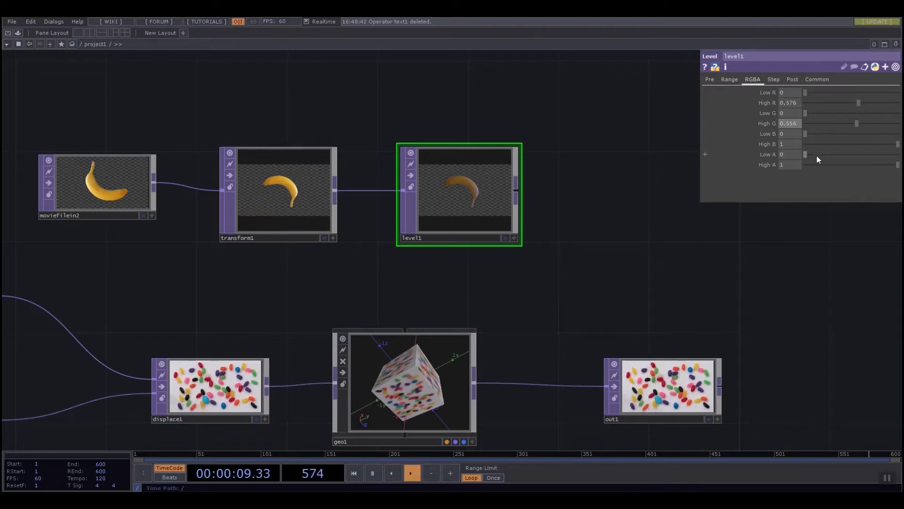
scroll(475, 198, "up", 5)
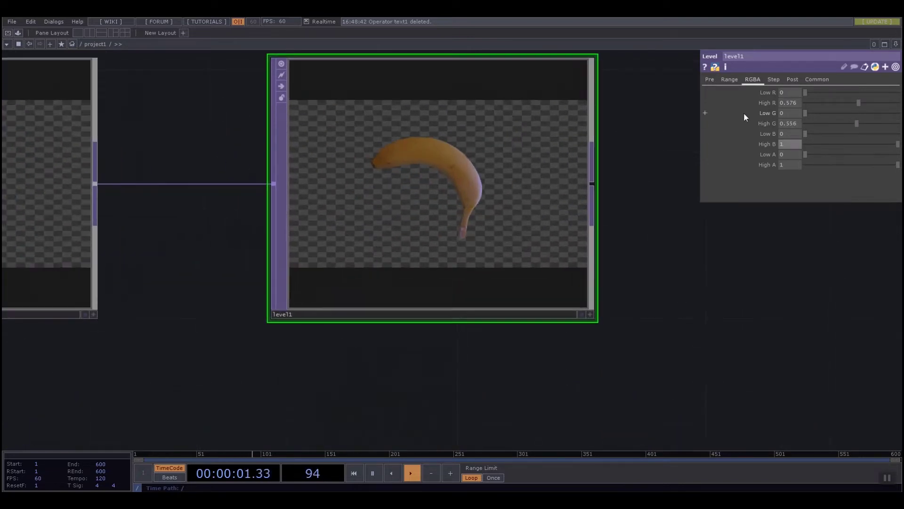
mouse_move(824, 114)
left_mouse_down()
mouse_move(851, 124)
mouse_move(810, 124)
left_mouse_up()
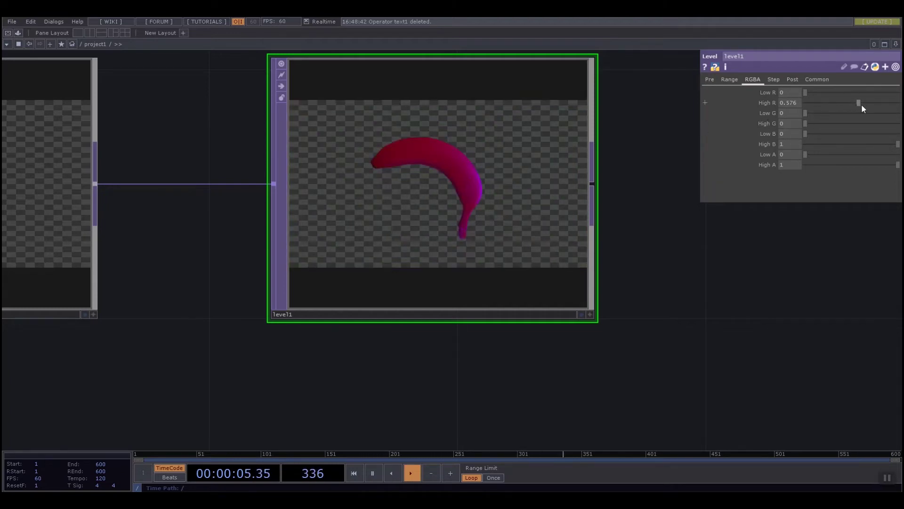
left_click_drag(861, 104, 780, 110)
scroll(531, 220, "down", 3)
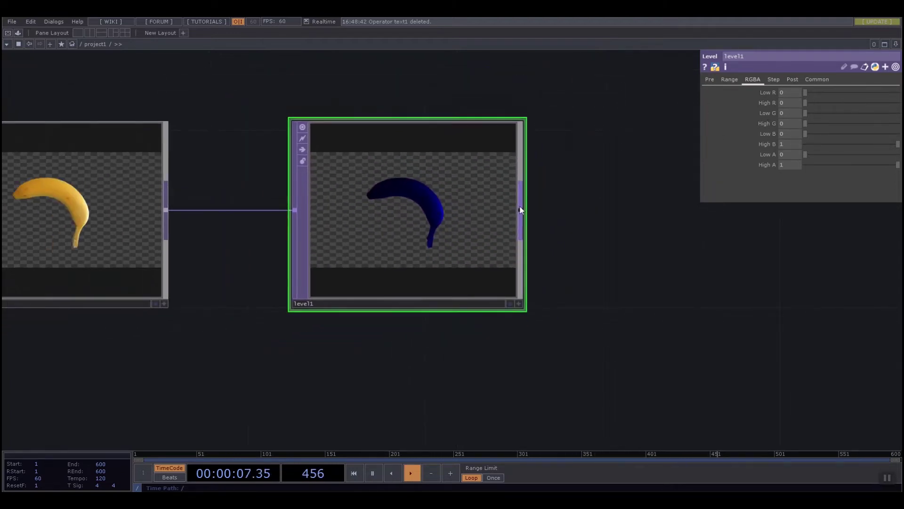
scroll(521, 209, "down", 2)
scroll(495, 188, "up", 2)
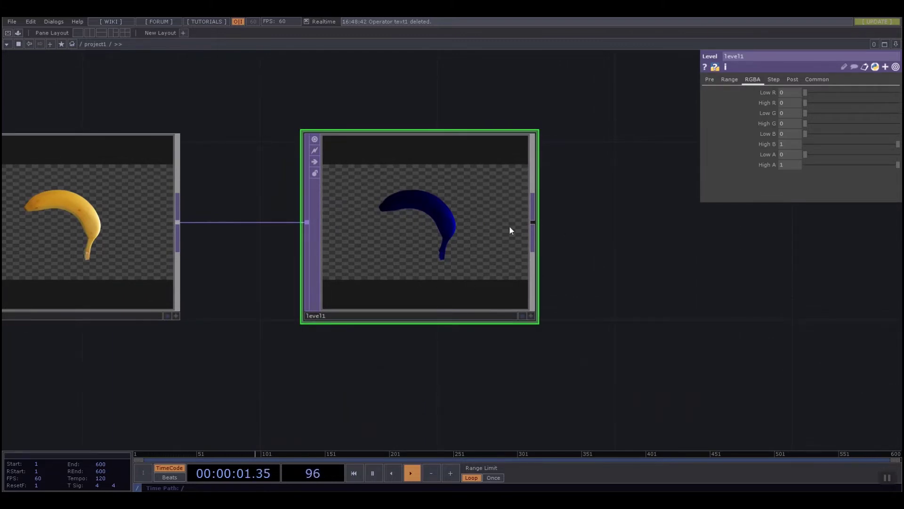
- Add a Null TOP, null1, to the right of level1 so it auto-wires
left_click_drag(564, 304, 455, 328)
scroll(455, 329, "down", 2)
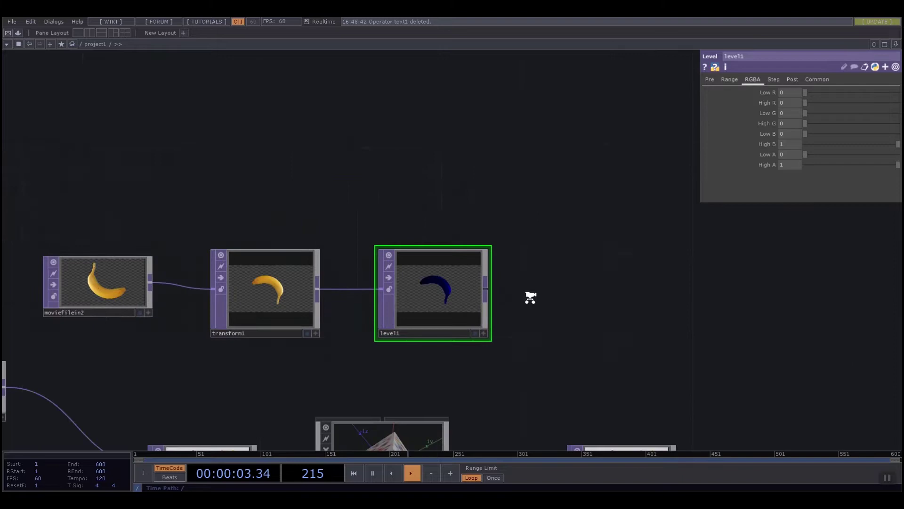
left_click_drag(529, 297, 467, 265)
key("Tab")
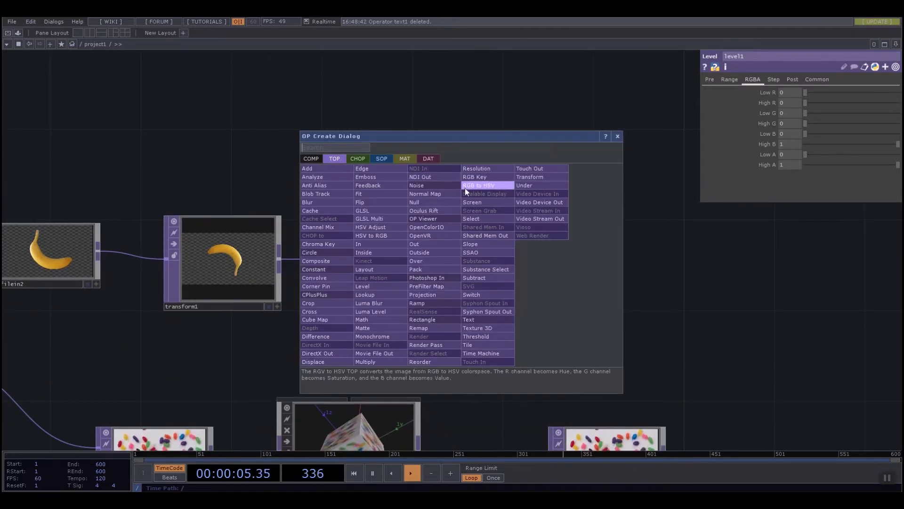
left_click(436, 202)
left_click(579, 261)
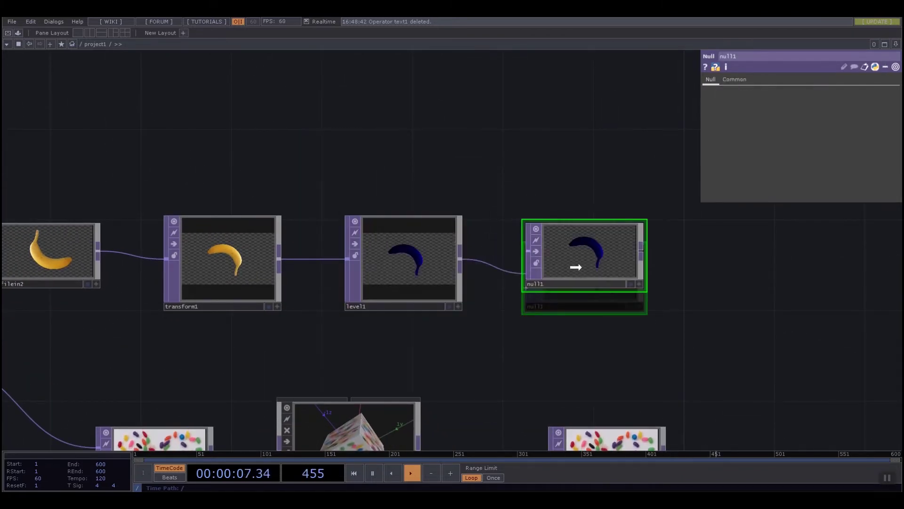
left_click_drag(728, 216, 666, 244)
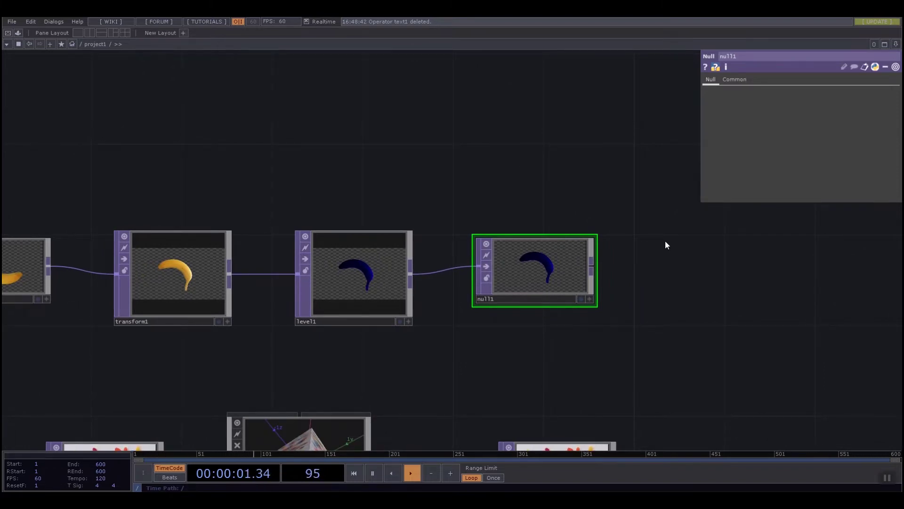
- Move null1 further right of level1 and reframe the view around it
scroll(665, 244, "down", 5)
scroll(480, 204, "up", 3)
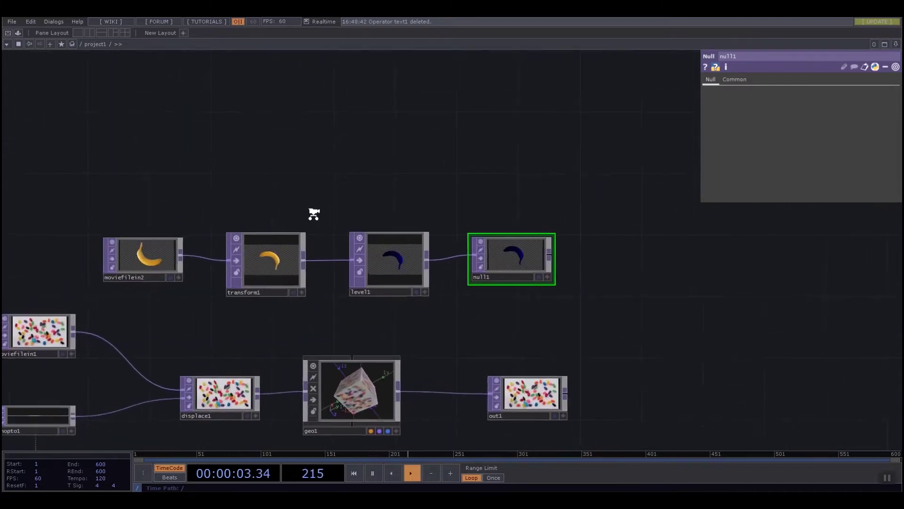
left_click(138, 256)
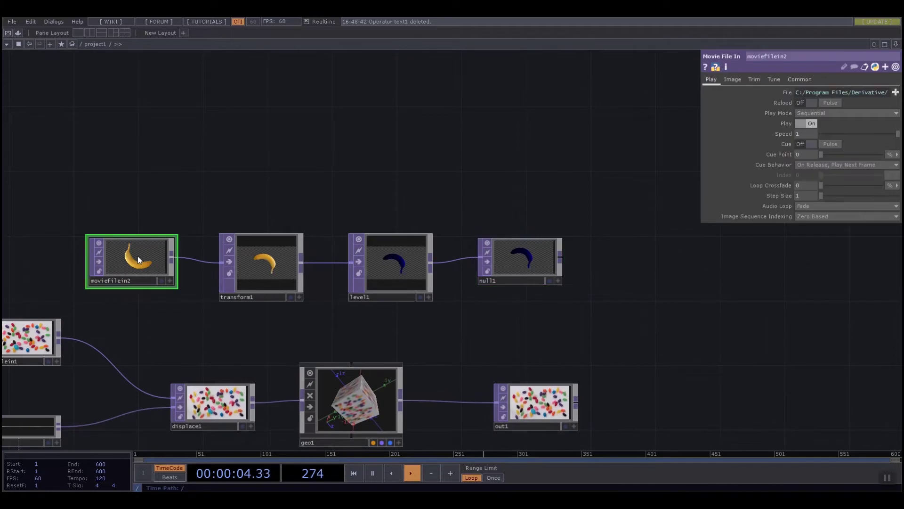
left_click(538, 247)
scroll(547, 254, "up", 3)
left_click_drag(658, 317, 609, 345)
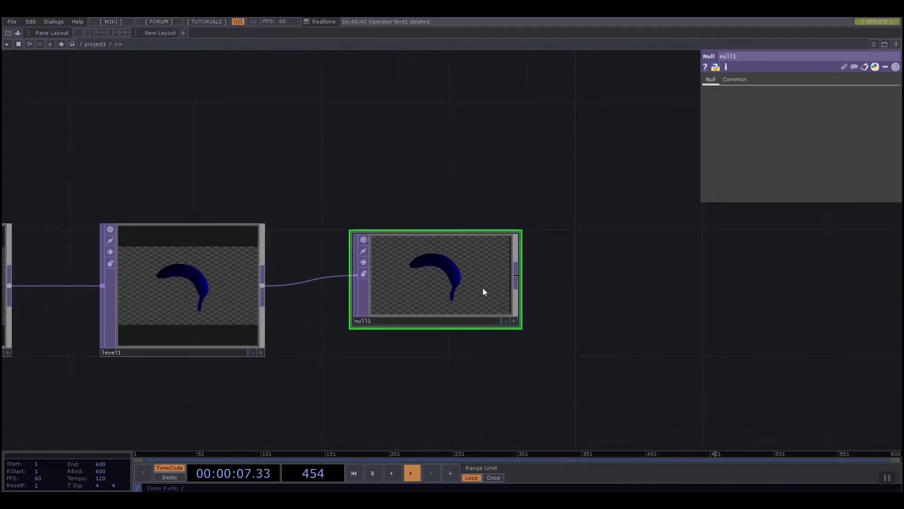
left_click_drag(483, 292, 579, 283)
scroll(578, 283, "down", 4)
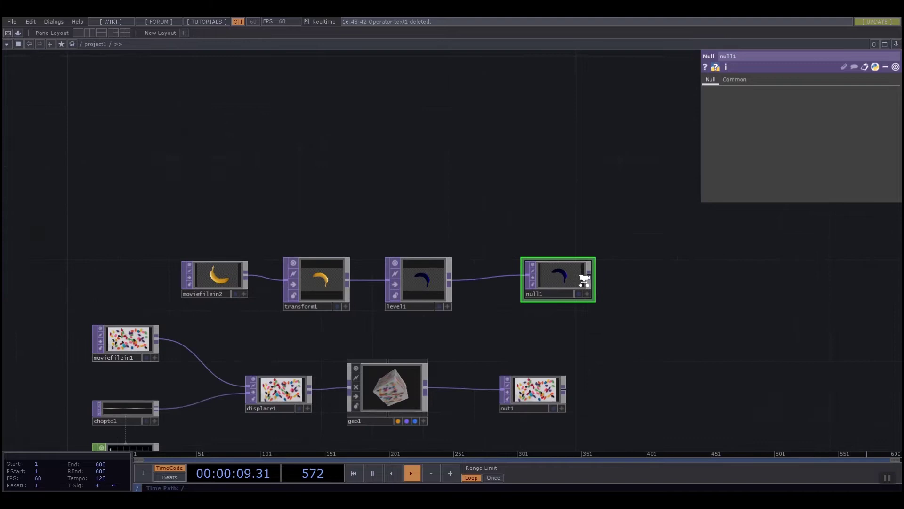
scroll(569, 222, "up", 2)
scroll(120, 225, "up", 2)
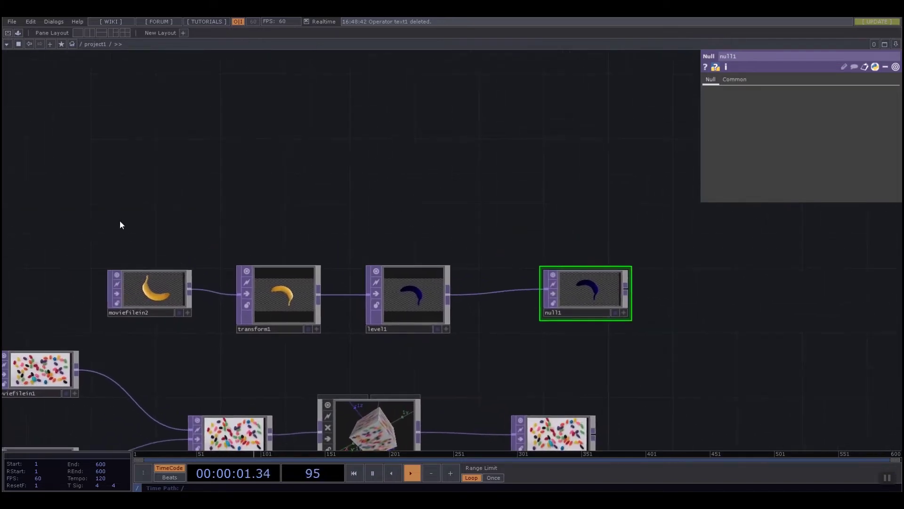
key("Tab")
- Create a Sphere SOP, sphere1, above the banana chain
left_click(84, 87)
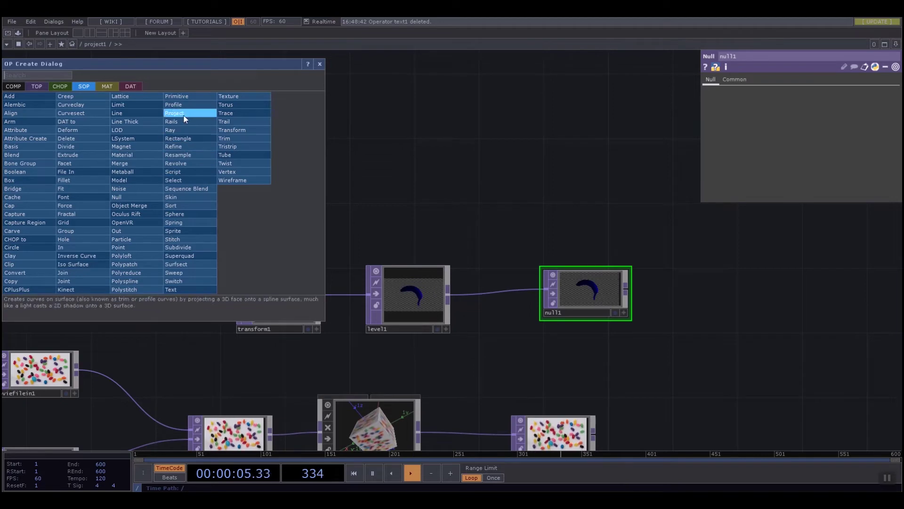
left_click(188, 213)
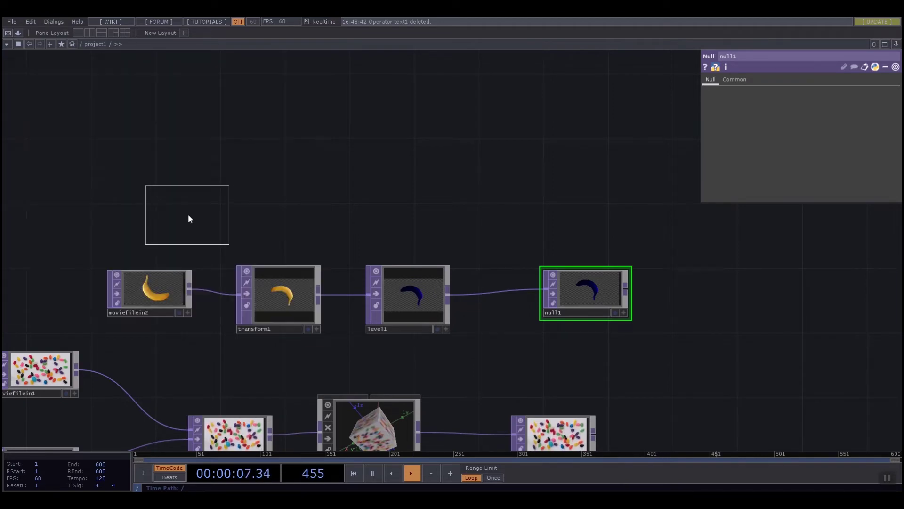
left_click(147, 237)
left_click_drag(163, 234, 163, 204)
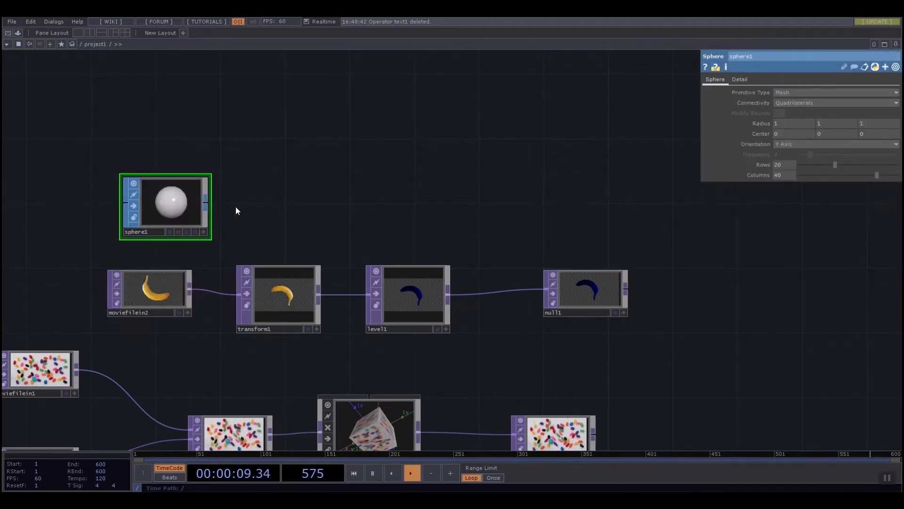
- Add a Transform SOP, transform2, wired from sphere1, with Rotate X set to 60
key("Tab")
left_click(325, 146)
left_click(299, 200)
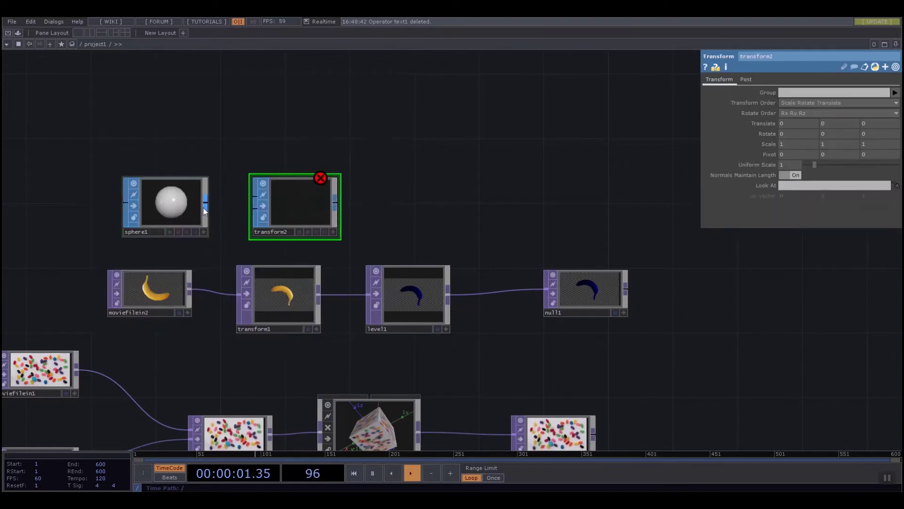
left_click_drag(206, 202, 256, 194)
left_click_drag(164, 207, 149, 207)
left_click_drag(294, 207, 278, 208)
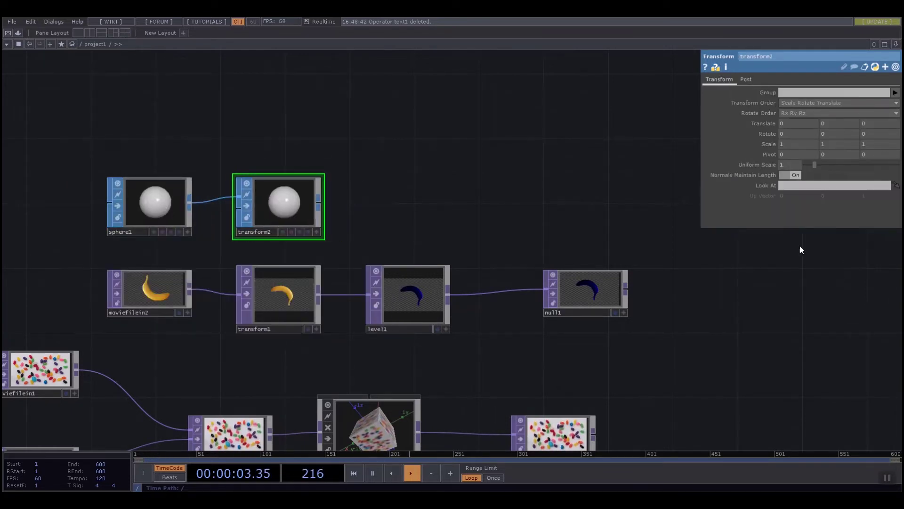
middle_click_drag(795, 117, 796, 119)
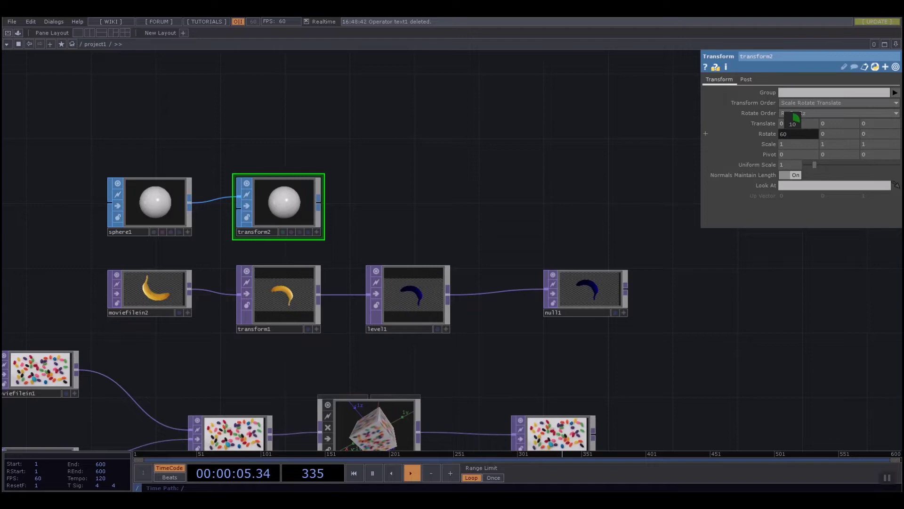
left_click(155, 209)
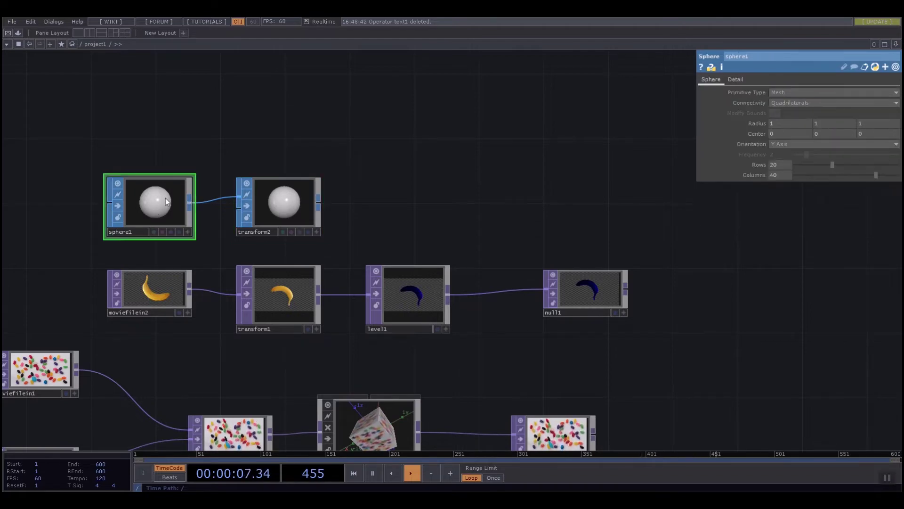
- Delete sphere1 and a stray refine1, then wire a new Rectangle SOP into transform2
key("Delete")
key("Tab")
left_click(135, 202)
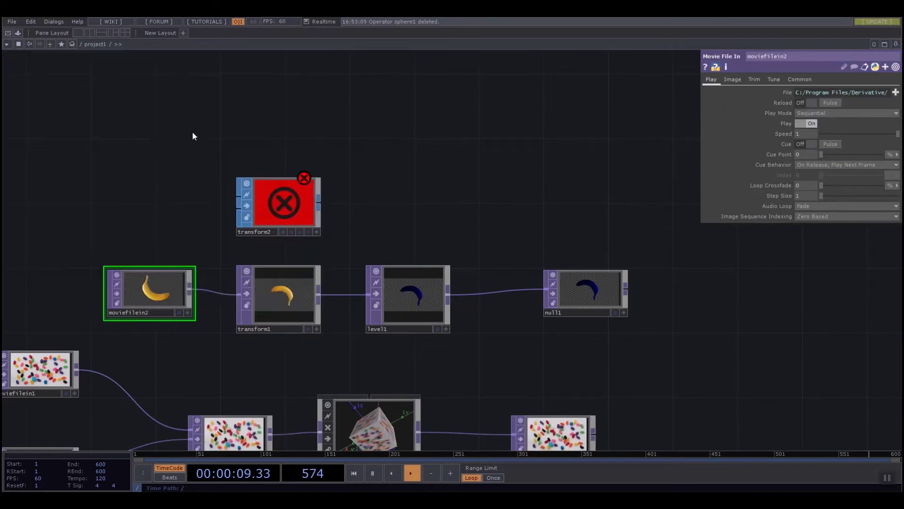
left_click(129, 202)
key("Delete")
key("Tab")
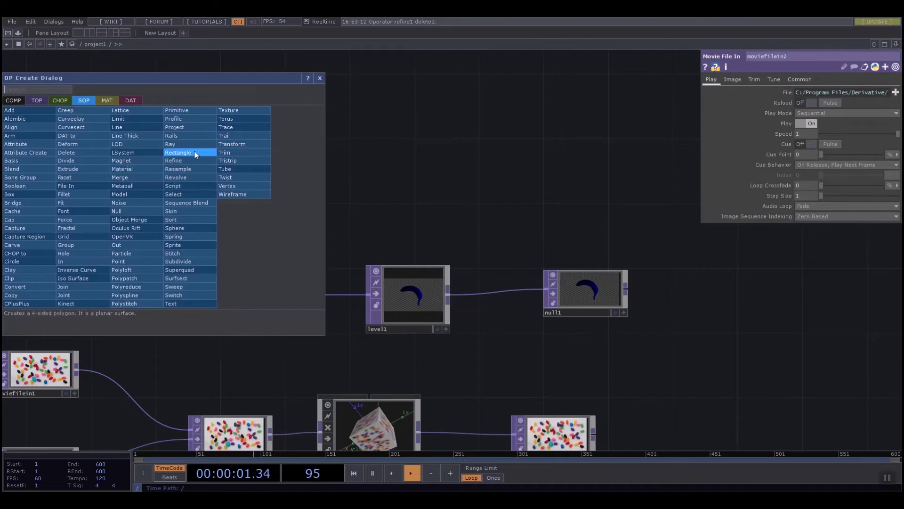
left_click(199, 153)
left_click(150, 211)
left_click_drag(188, 202, 257, 198)
- Set transform2's Rotate to 20, 70, -60 and Scale to 0.3
left_click(257, 197)
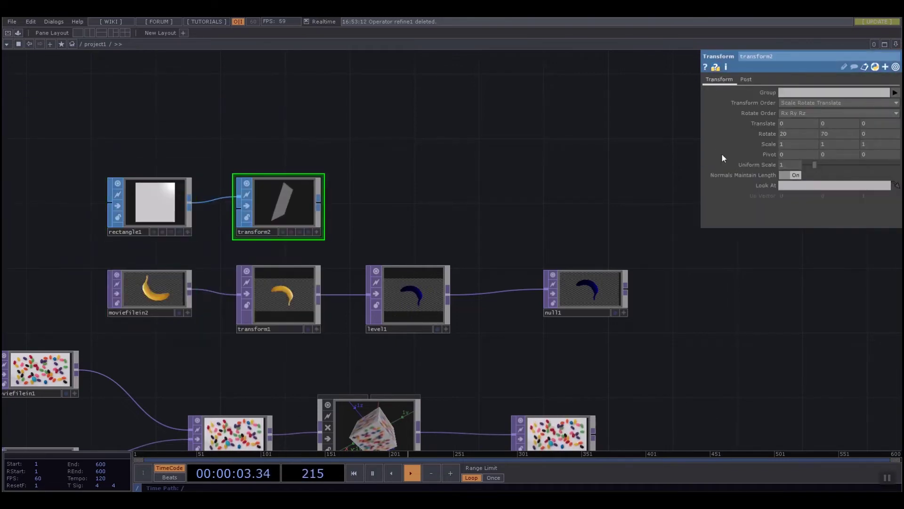
middle_click_drag(791, 134, 875, 121)
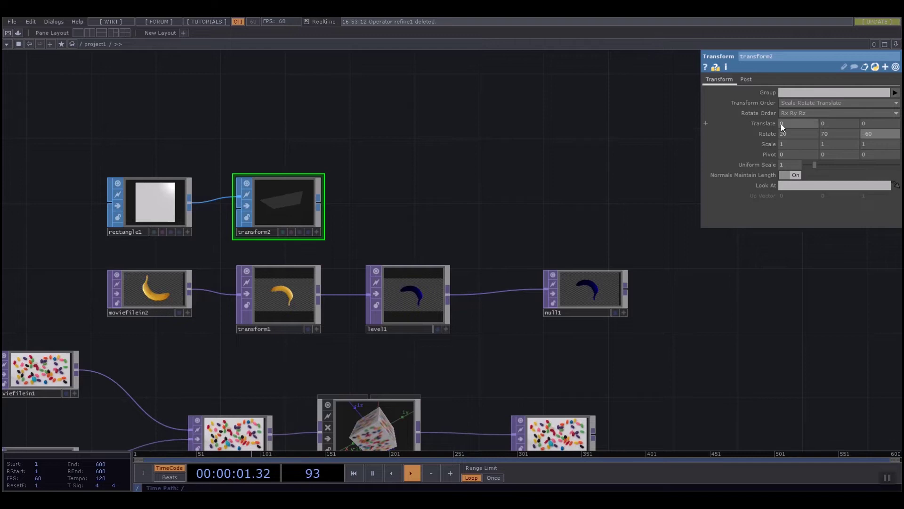
middle_click_drag(769, 144, 766, 150)
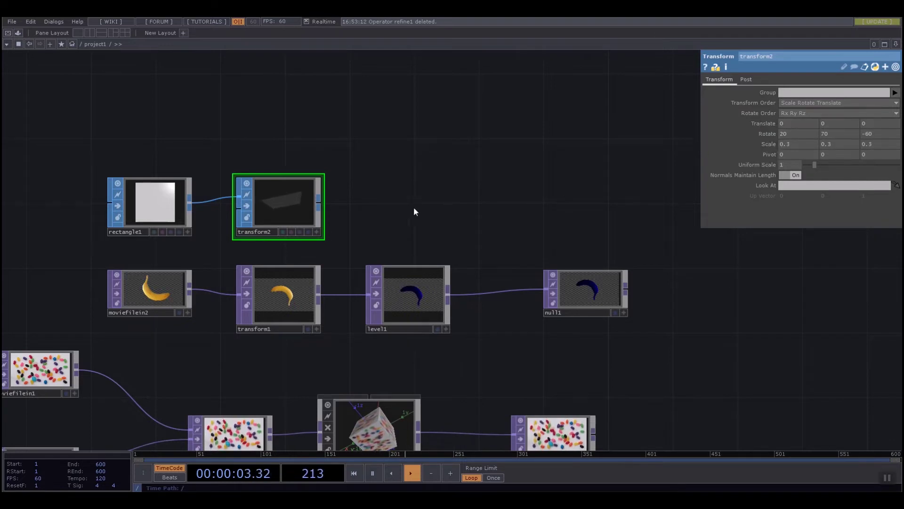
right_click(318, 203)
key("Escape")
key("Escape")
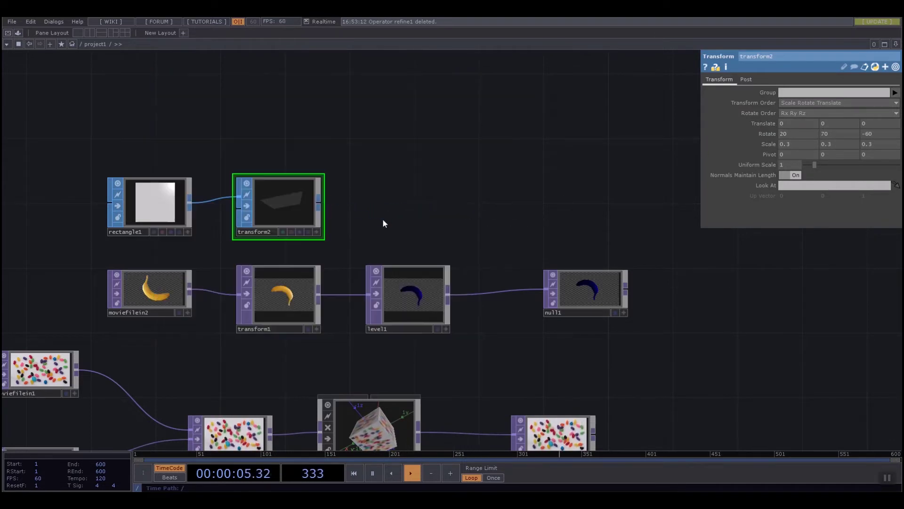
- Append a Null SOP, null2, after transform2 and nudge transform2 into place
right_click(320, 203)
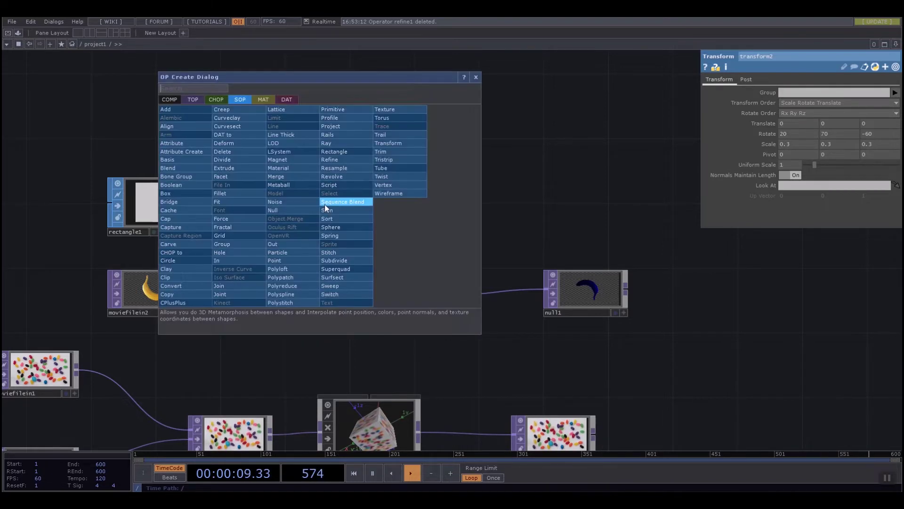
left_click(275, 210)
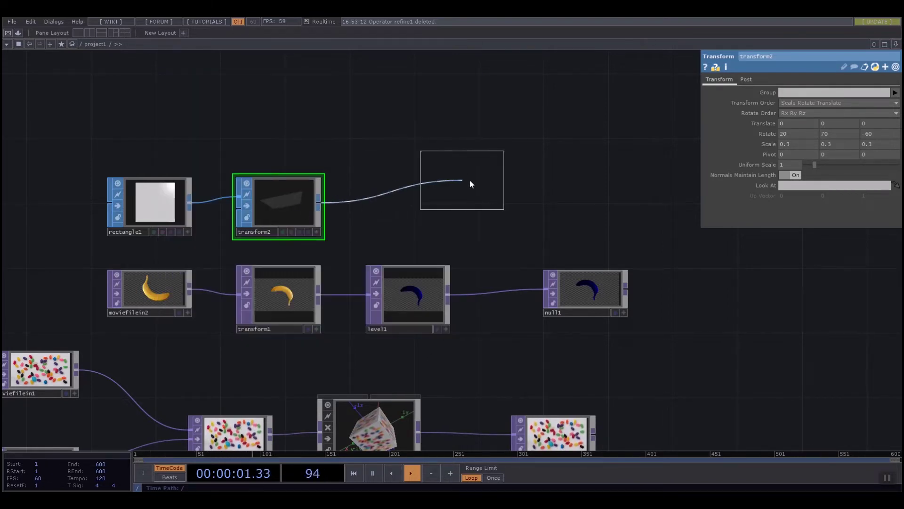
left_click(585, 211)
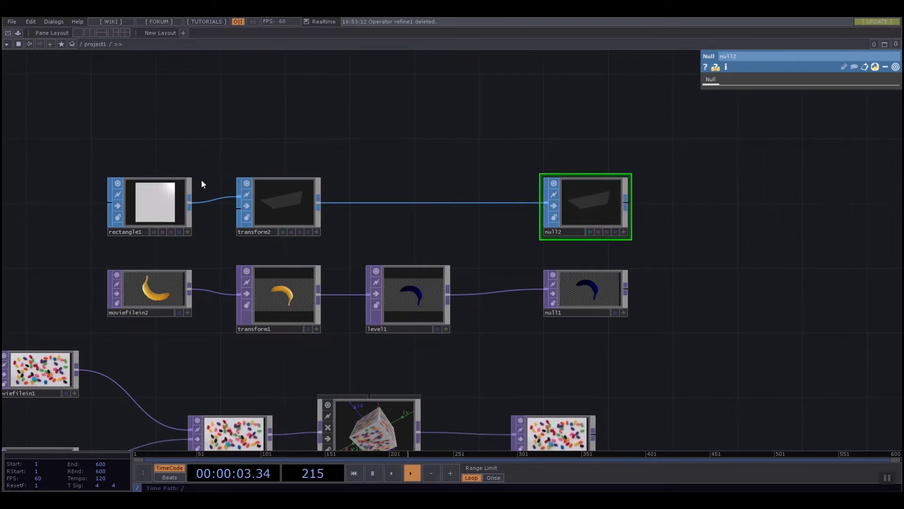
mouse_move(272, 213)
left_mouse_down()
mouse_move(337, 213)
mouse_move(270, 207)
left_mouse_up()
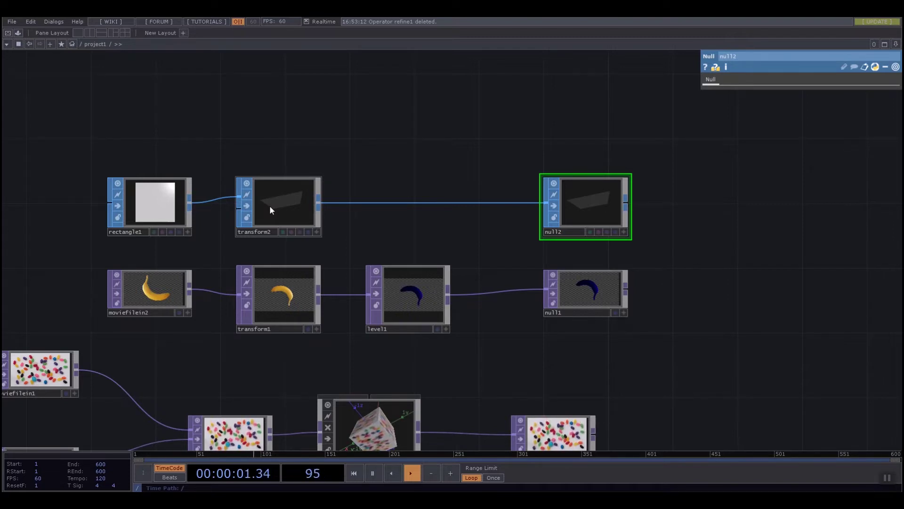
- Create a Constant CHOP, constant1, above rectangle1 and set its chan1 to 6
key("Tab")
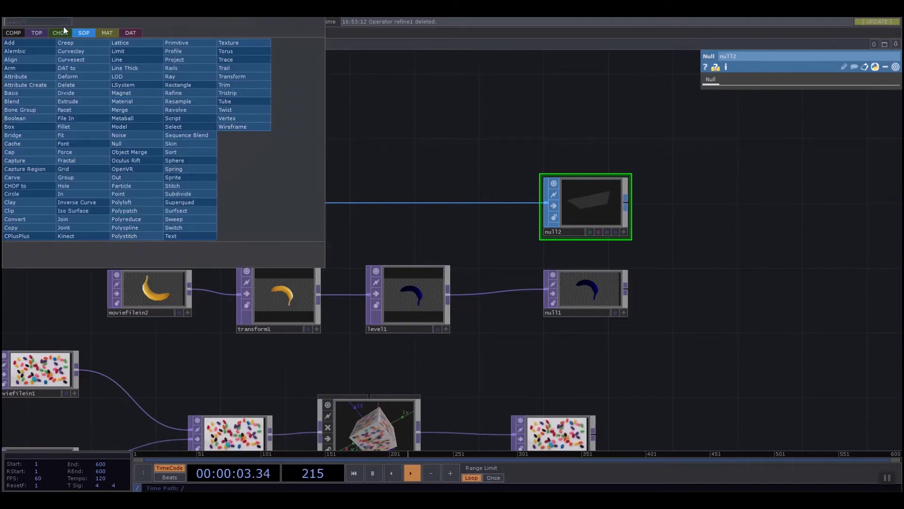
left_click(60, 32)
left_click(84, 60)
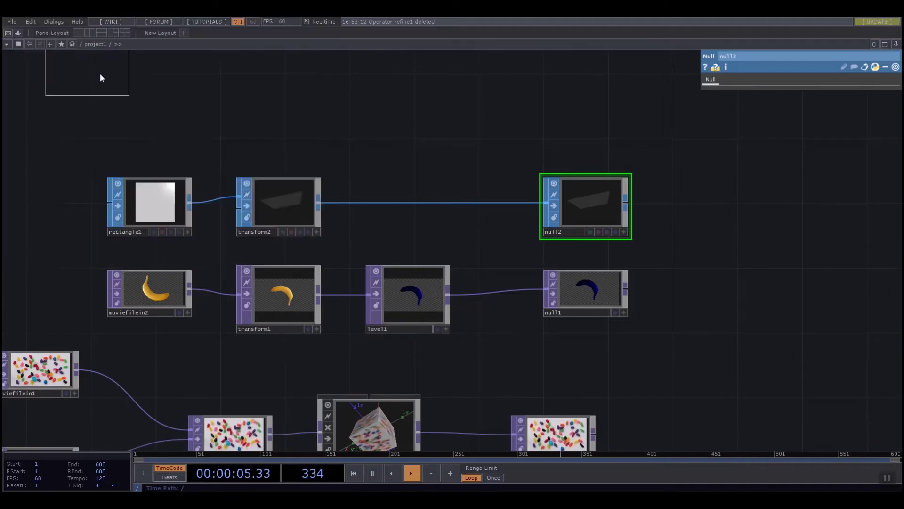
left_click(148, 123)
middle_click_drag(837, 92, 850, 84)
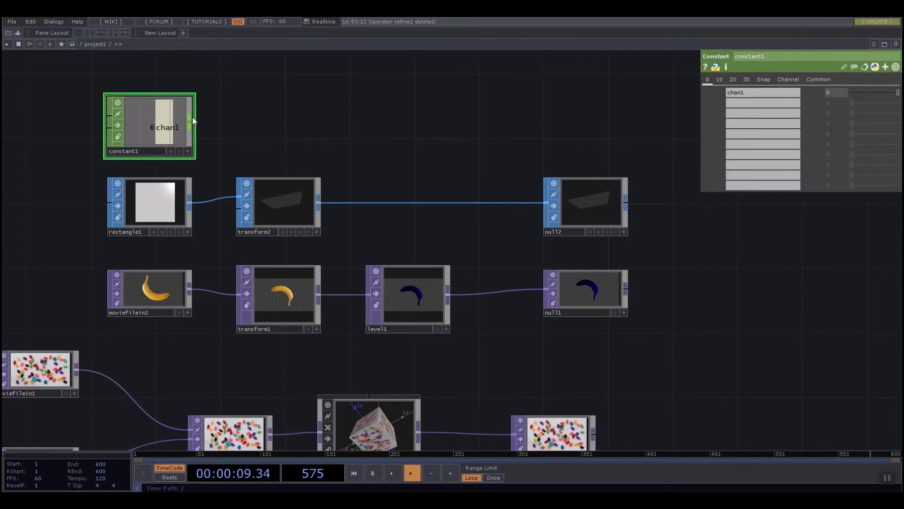
- Add math1 after constant1 multiplying by 10, followed by a Null CHOP, null3
right_click(191, 123)
left_click(201, 55)
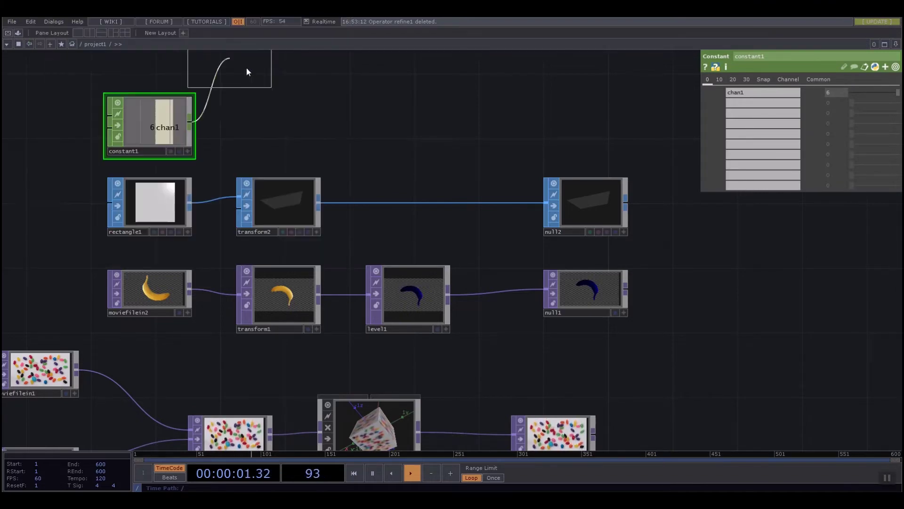
left_click(295, 119)
left_click(734, 80)
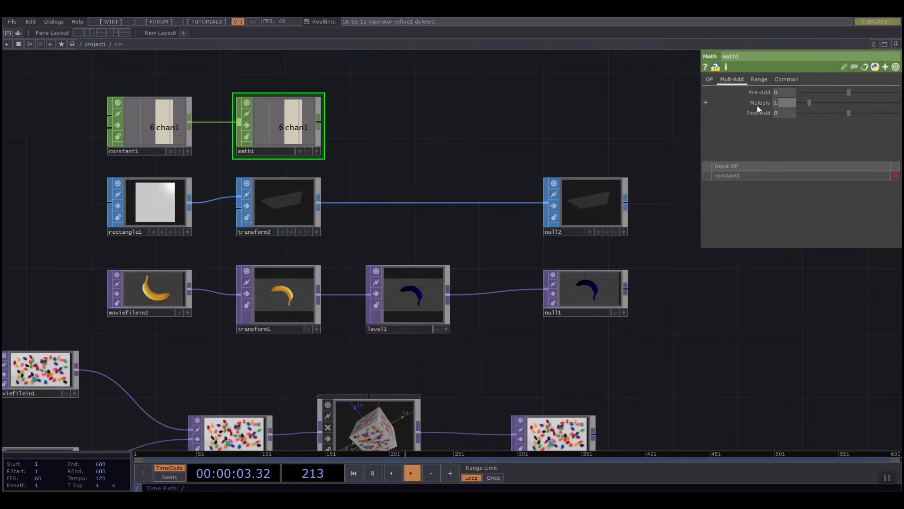
type("10")
key("Return")
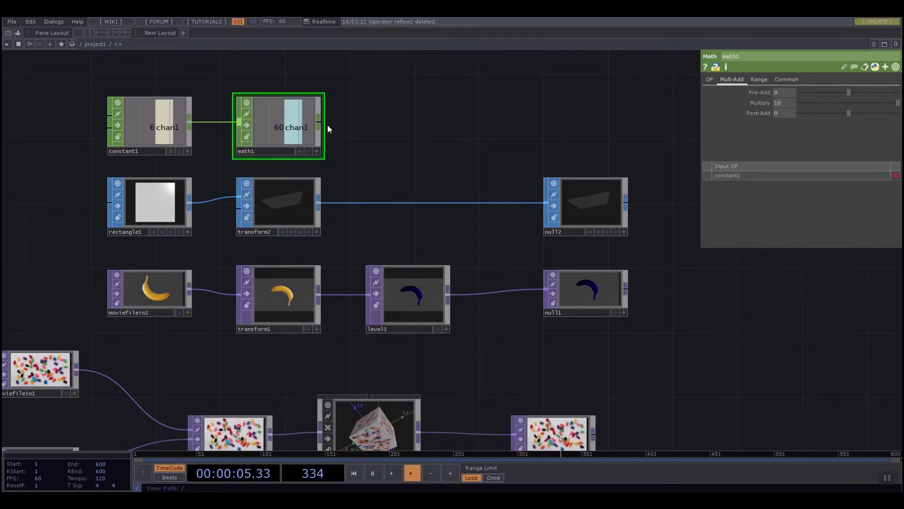
right_click(319, 124)
left_click(340, 117)
left_click(601, 125)
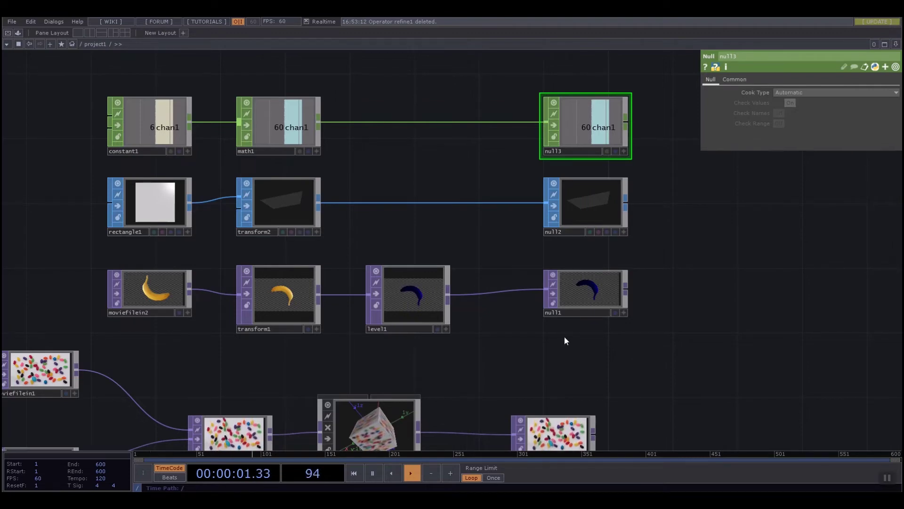
- Nudge level1 right, show transform2's parameters, and move null3 next to math1
left_click_drag(413, 307, 429, 308)
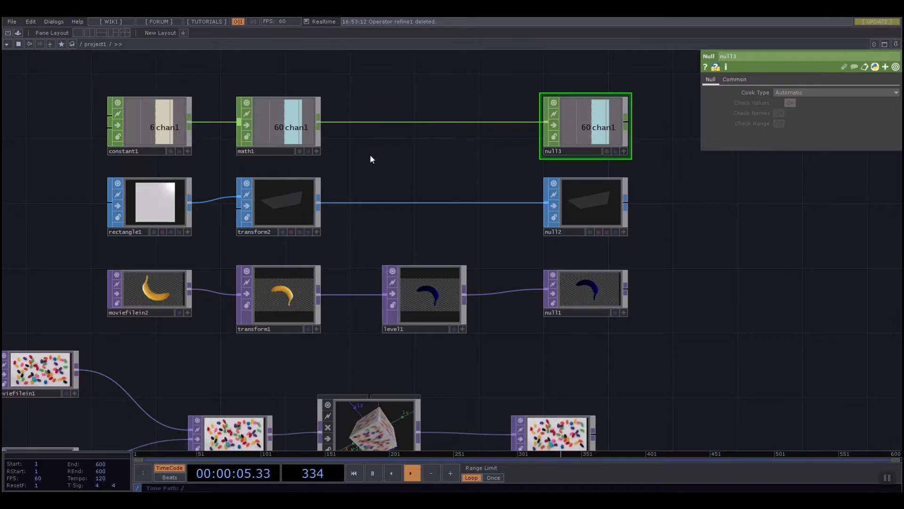
left_click_drag(91, 91, 683, 323)
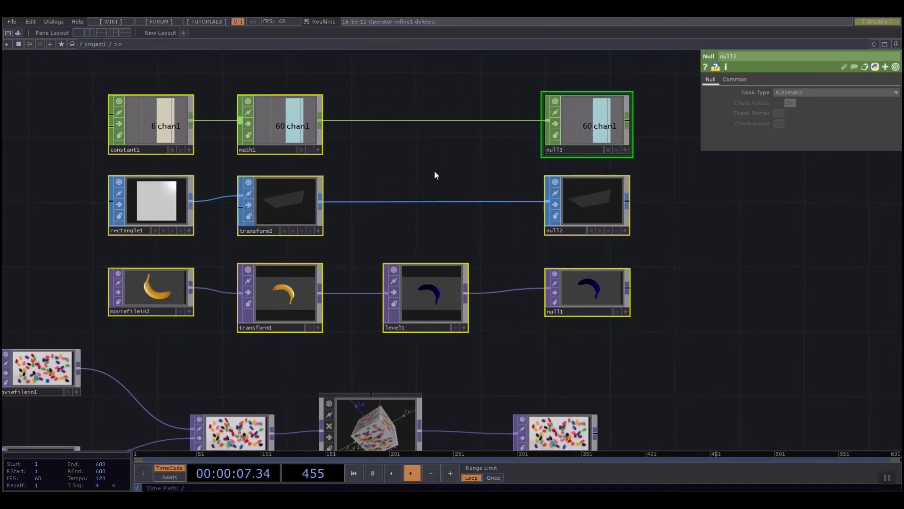
left_click(437, 173)
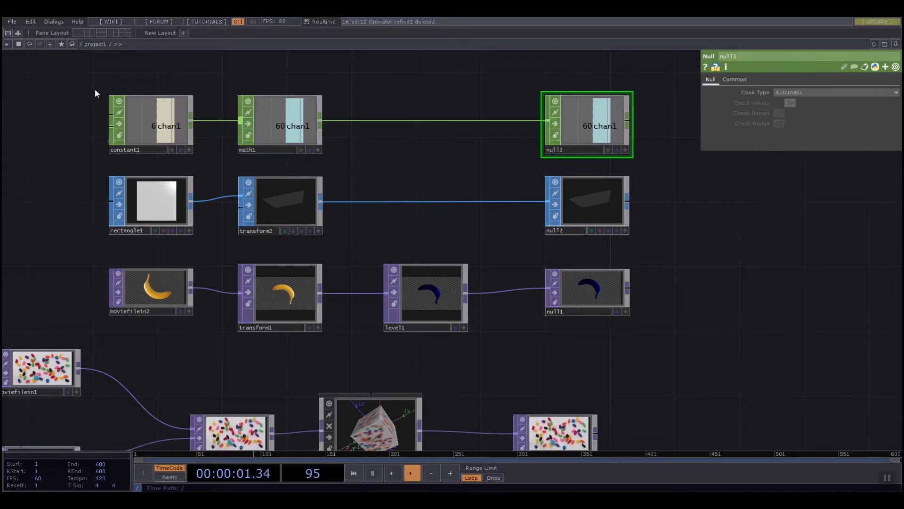
left_click_drag(61, 87, 609, 140)
left_click(515, 151)
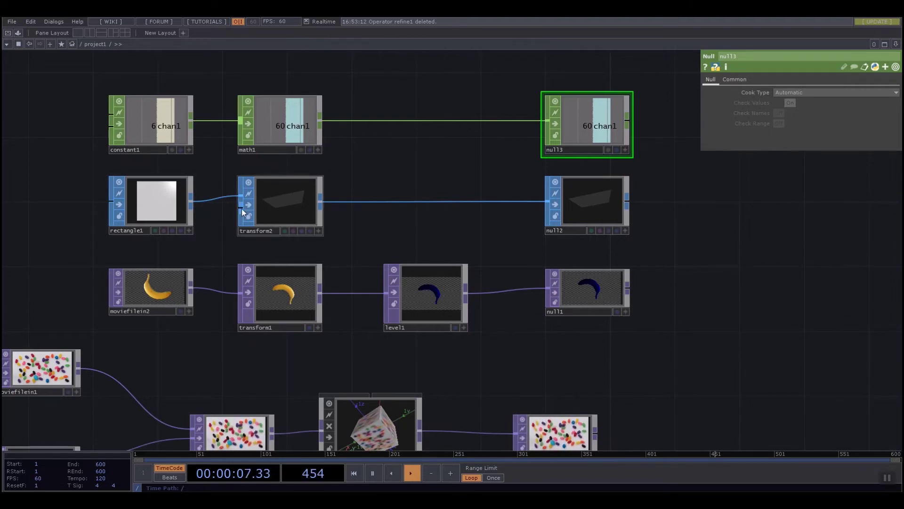
left_click(280, 201)
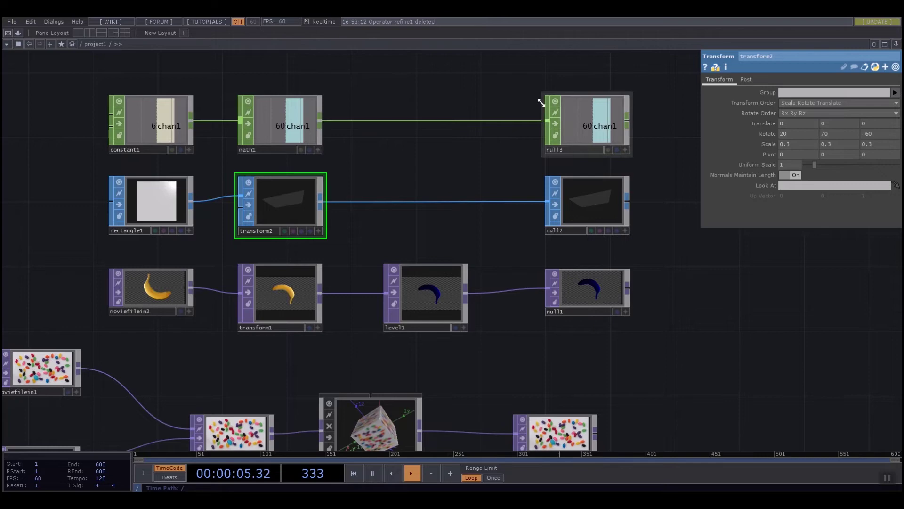
left_click_drag(604, 121, 459, 121)
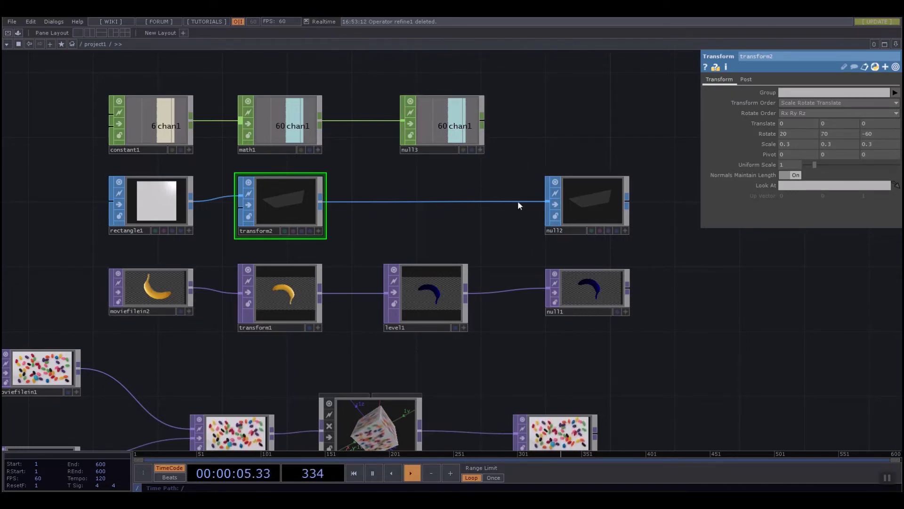
left_click(480, 150)
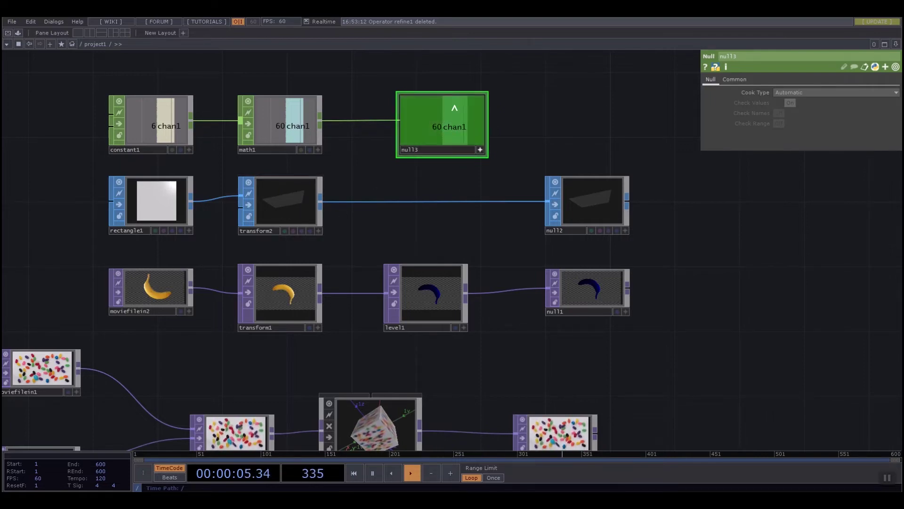
left_click_drag(439, 144, 470, 125)
left_click_drag(568, 103, 465, 118)
left_click_drag(550, 109, 555, 112)
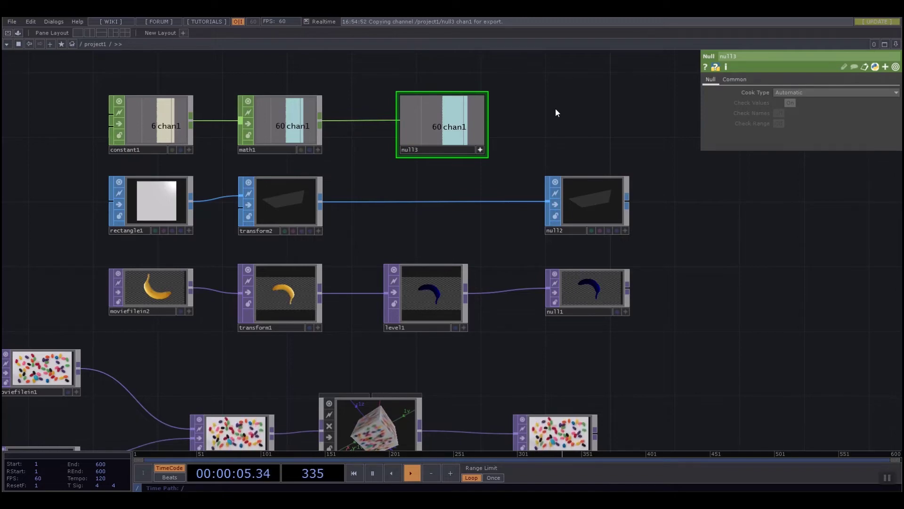
left_click(284, 203)
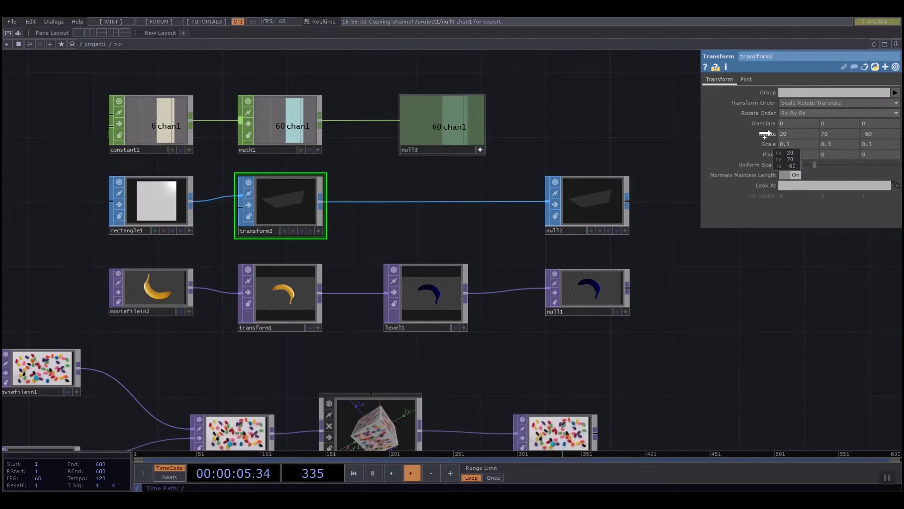
- Link transform2's Rotate X to null3's chan1 as a relative CHOP reference, reading 60
right_click(800, 134)
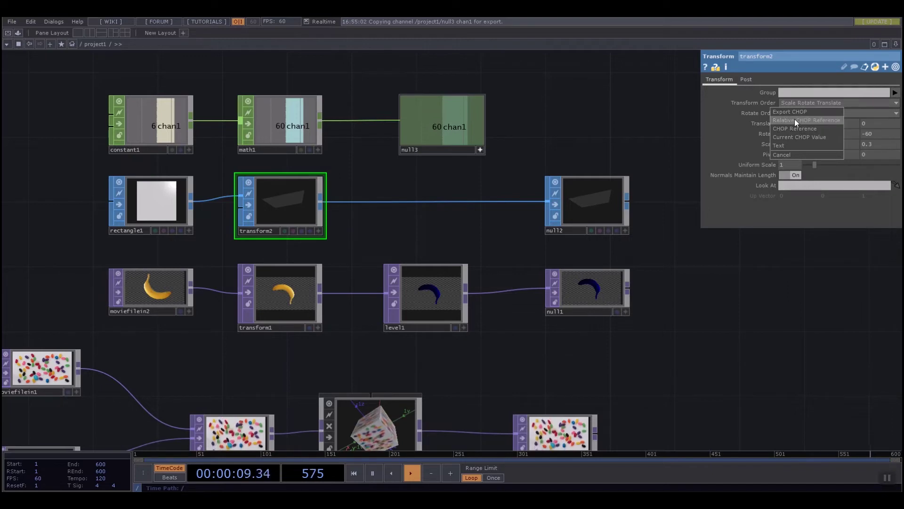
left_click(792, 120)
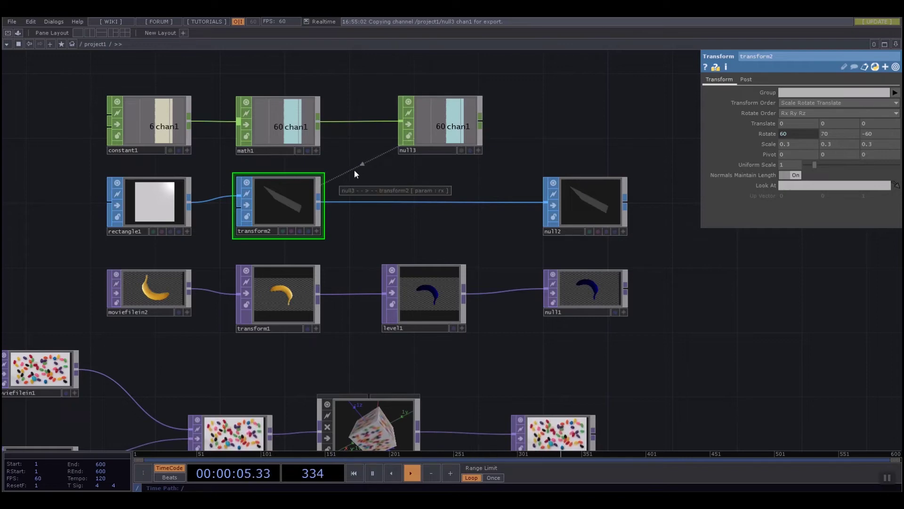
left_click(431, 120)
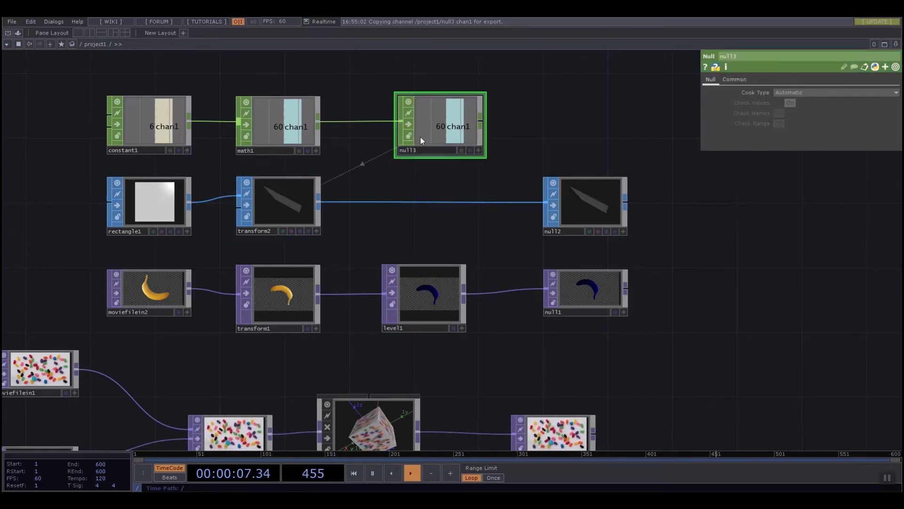
left_click(292, 200)
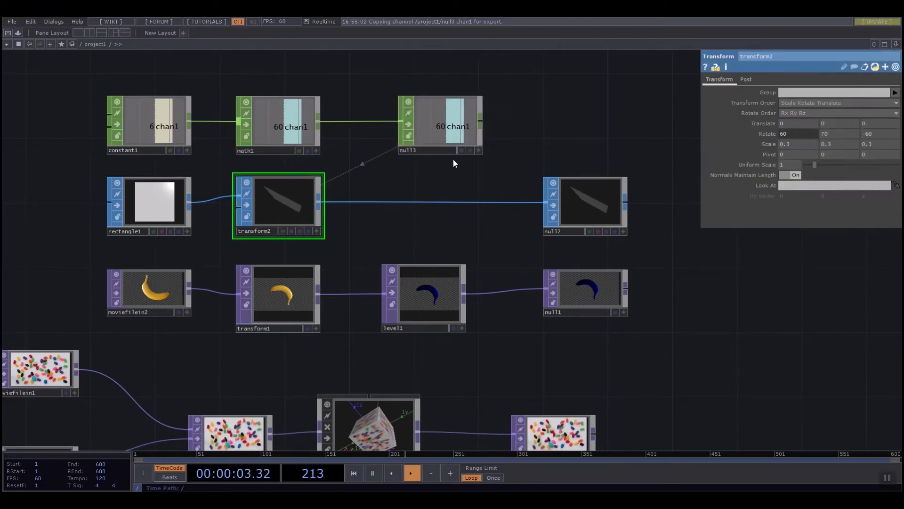
middle_click(453, 118)
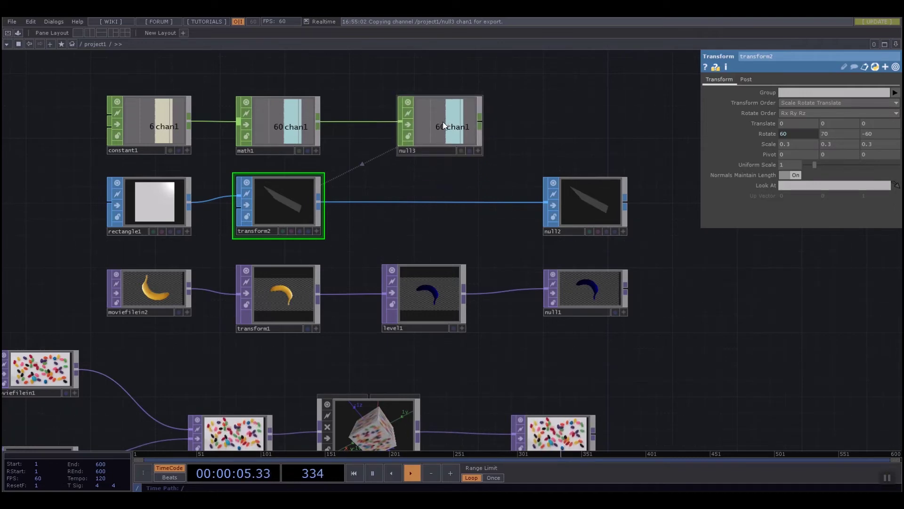
- Sweep constant1's chan1 between 0 and 1 to test the rotation, ending at 0
left_click(137, 129)
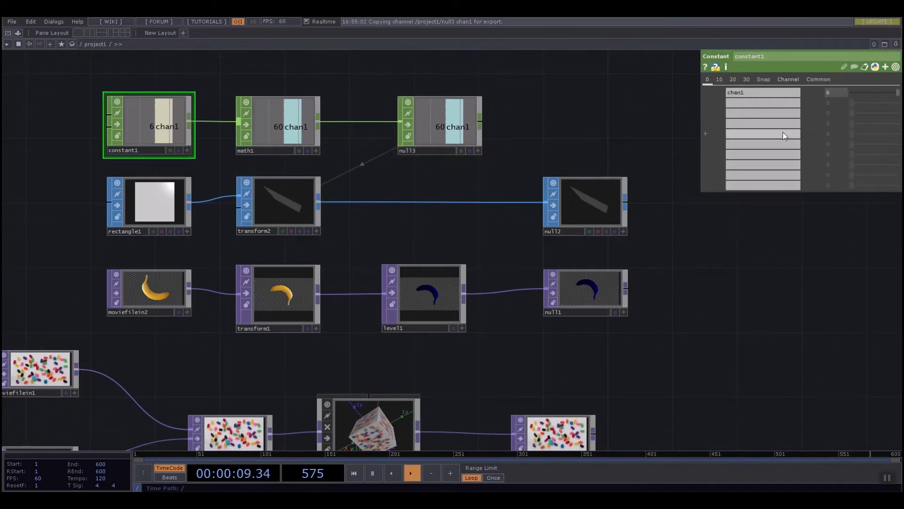
mouse_move(862, 92)
left_mouse_down()
mouse_move(898, 93)
mouse_move(861, 82)
left_mouse_up()
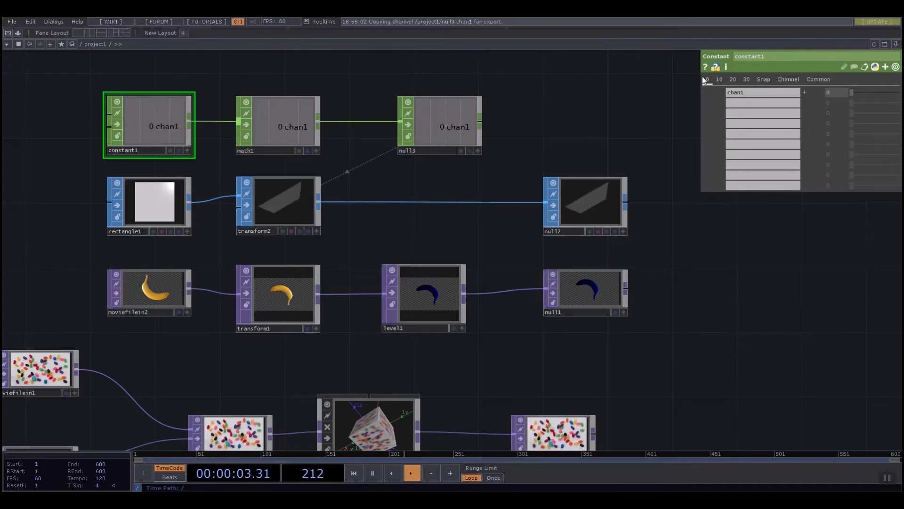
mouse_move(853, 92)
left_mouse_down()
mouse_move(898, 93)
mouse_move(853, 92)
left_mouse_up()
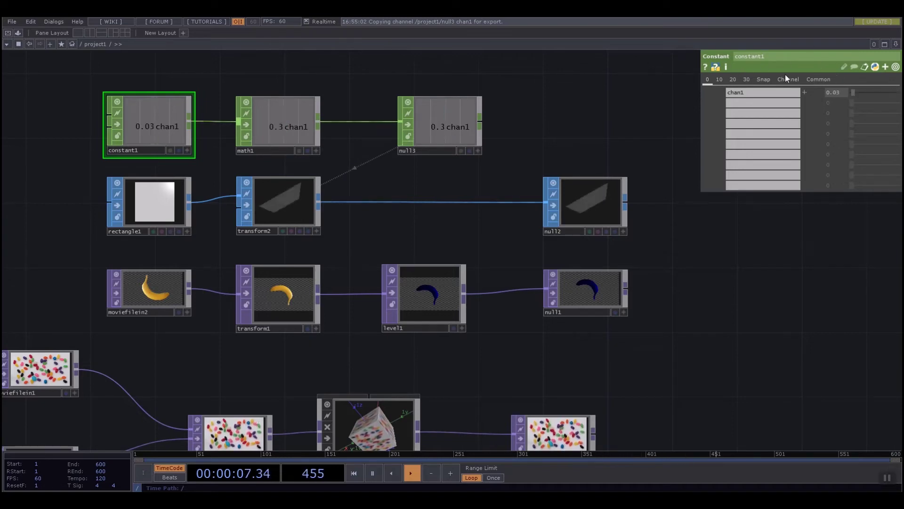
mouse_move(747, 82)
left_mouse_down()
mouse_move(862, 71)
mouse_move(732, 81)
left_mouse_up()
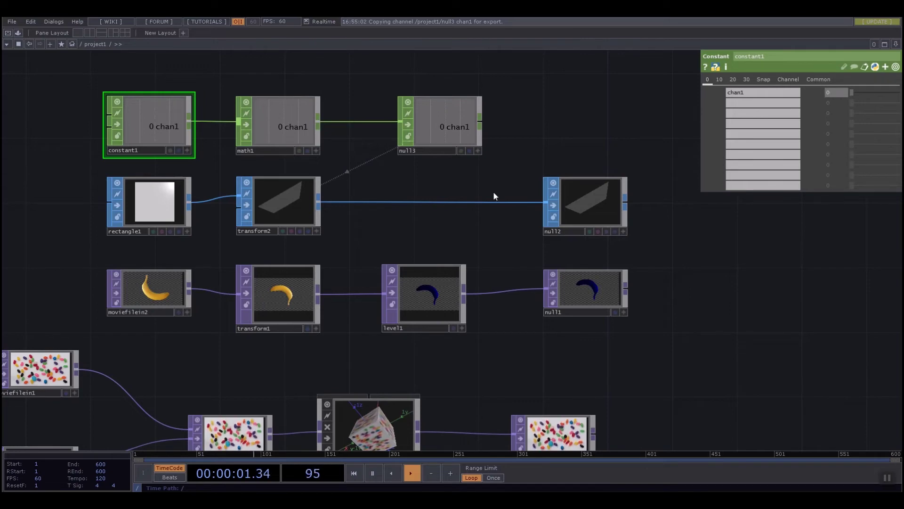
- Reset math1's Multiply to 1 and set its To Range to 0–360
left_click(276, 135)
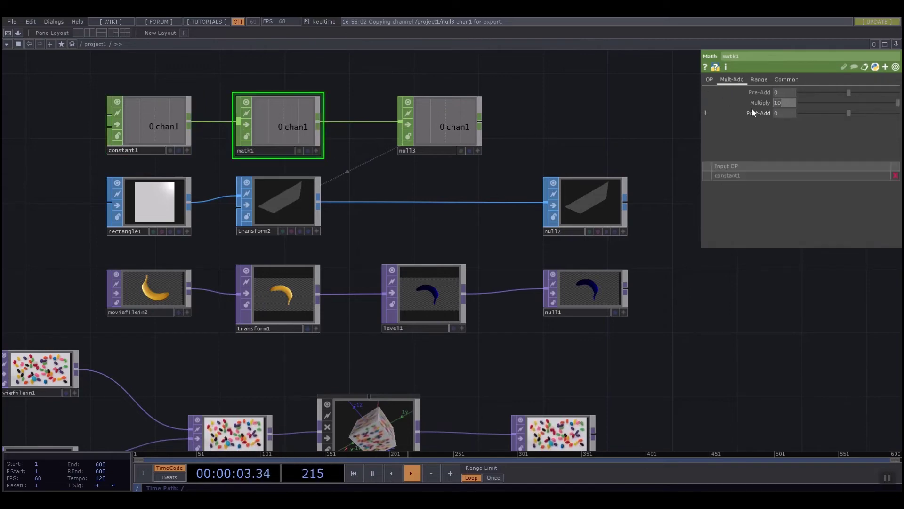
key("BackSpace")
key("Return")
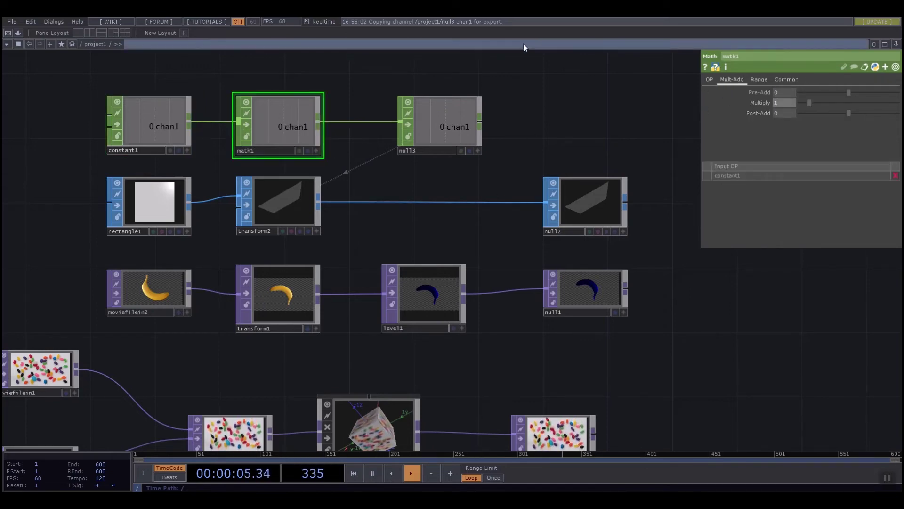
left_click(759, 80)
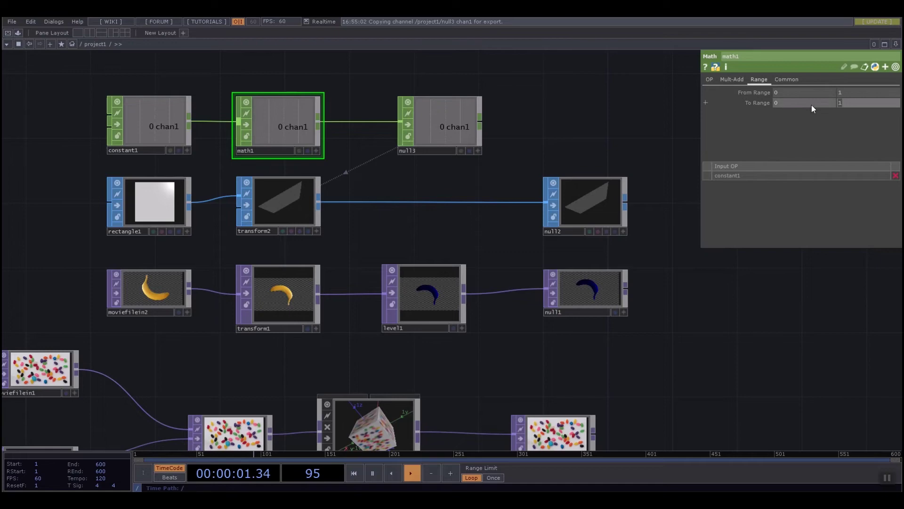
type("360")
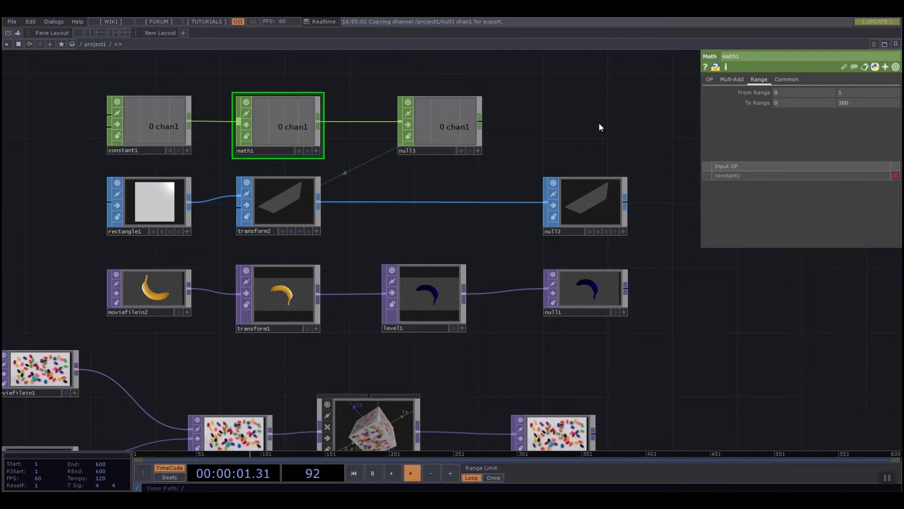
- Set constant1's chan1 to 1 and confirm math1 and null3 output 360
left_click(150, 124)
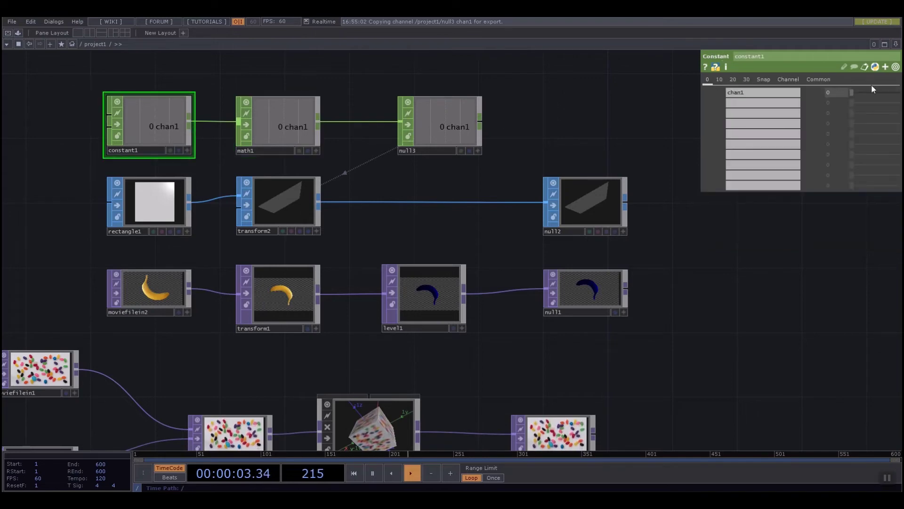
left_click_drag(823, 93, 475, 146)
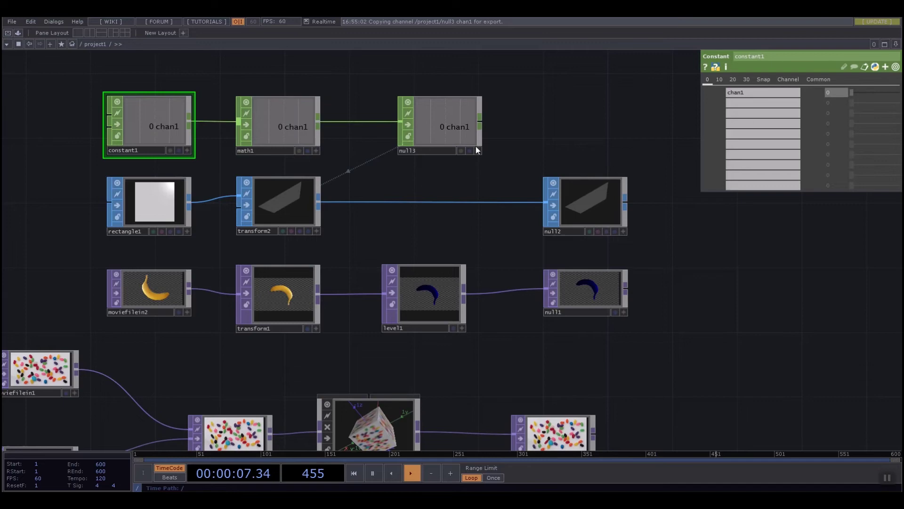
left_click(288, 131)
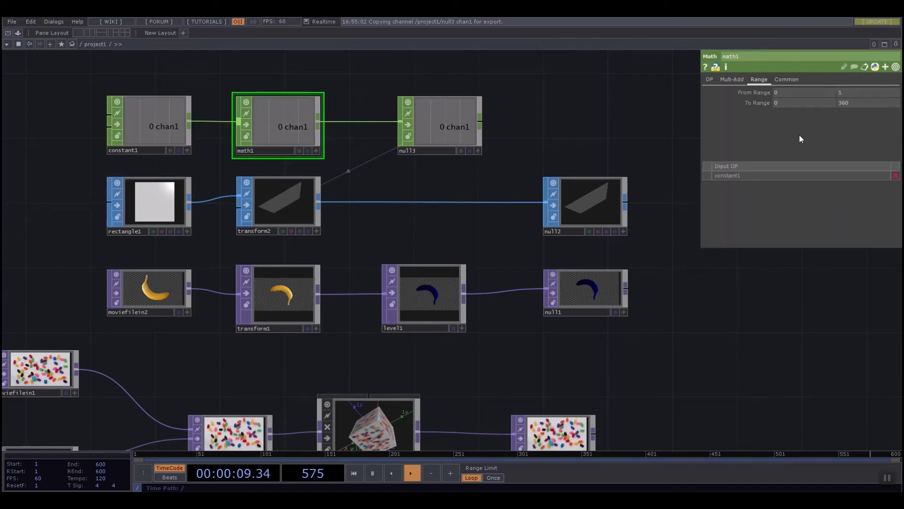
left_click(292, 187)
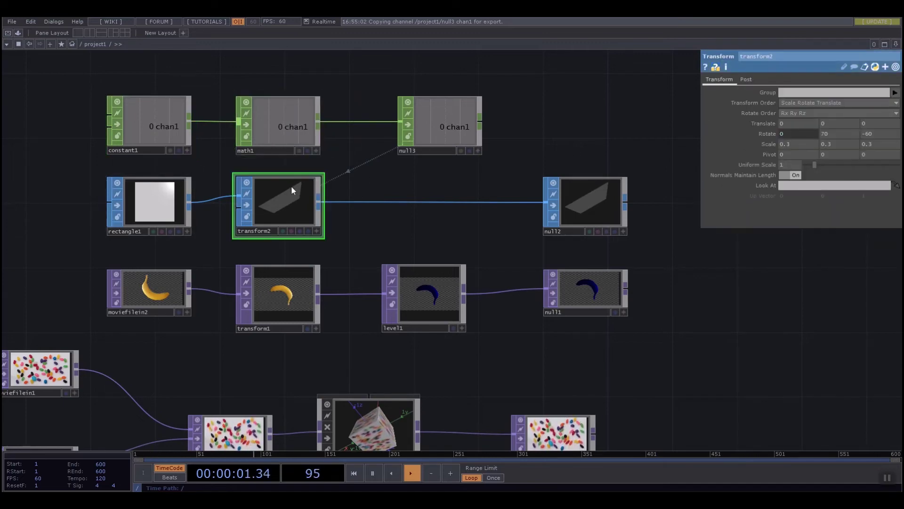
left_click(159, 130)
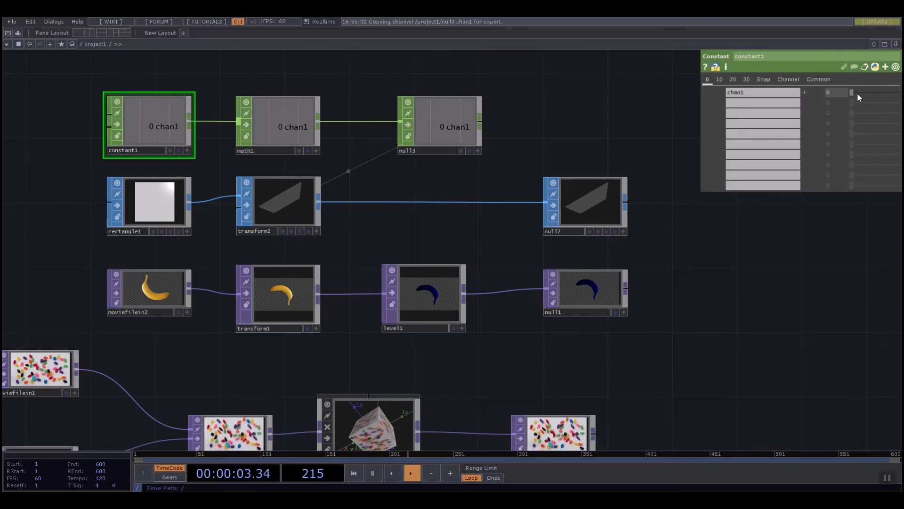
left_click_drag(857, 92, 898, 92)
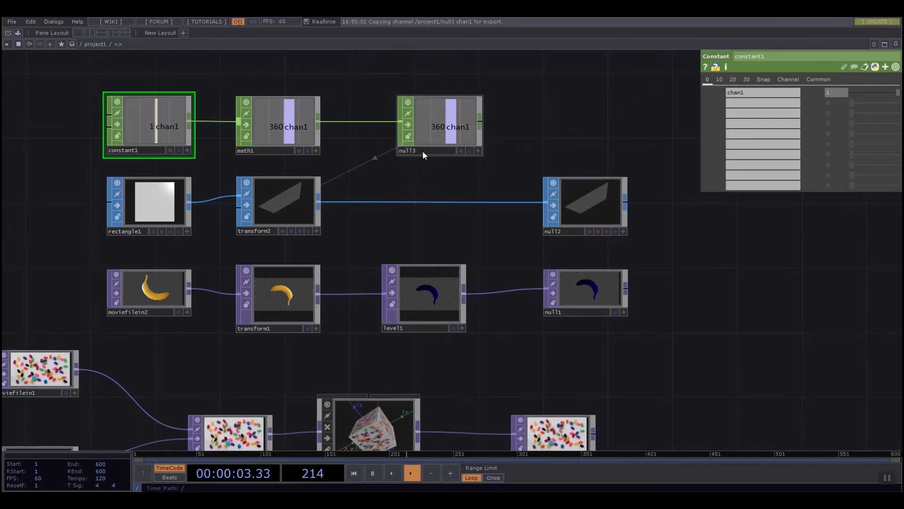
- Reposition moviefilein2 and try wiring it into transform2, discarding the loose wire
left_click_drag(358, 188, 348, 198)
left_click(146, 296)
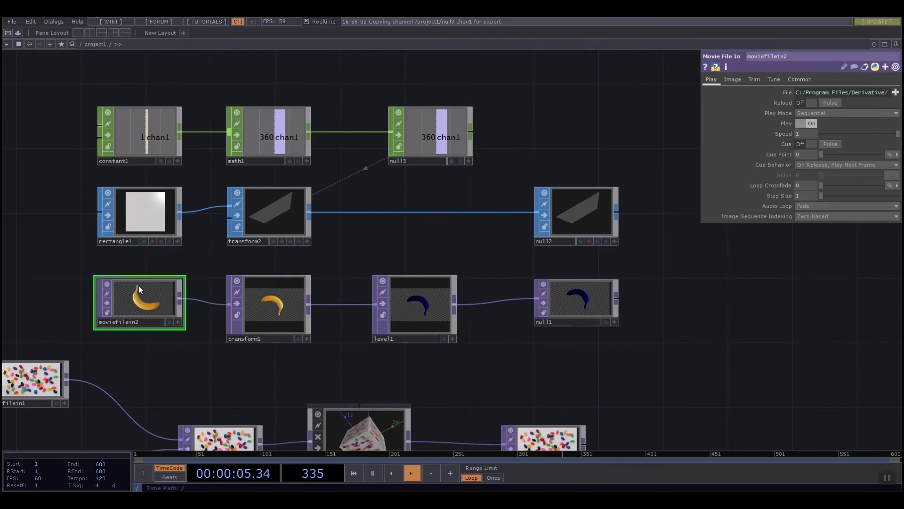
left_click_drag(186, 307, 170, 292)
left_click(163, 282)
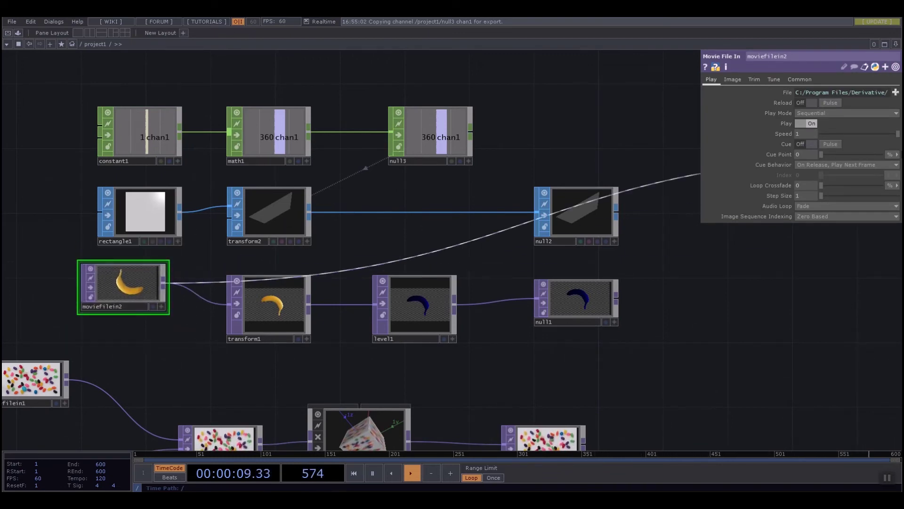
left_click_drag(152, 295, 171, 299)
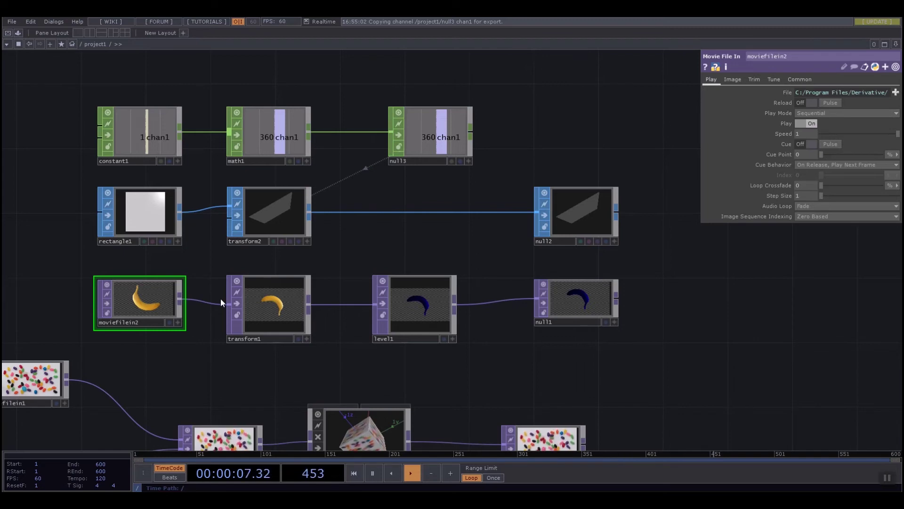
left_click(179, 300)
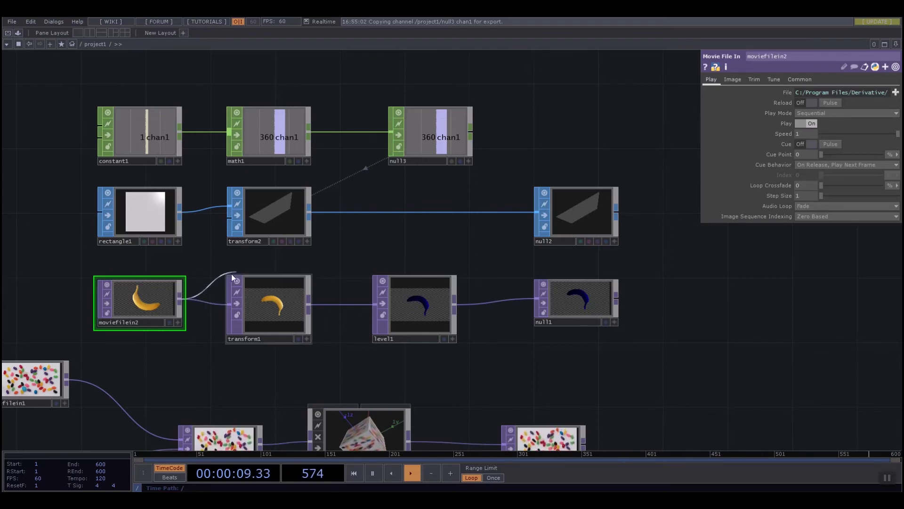
left_click(228, 215)
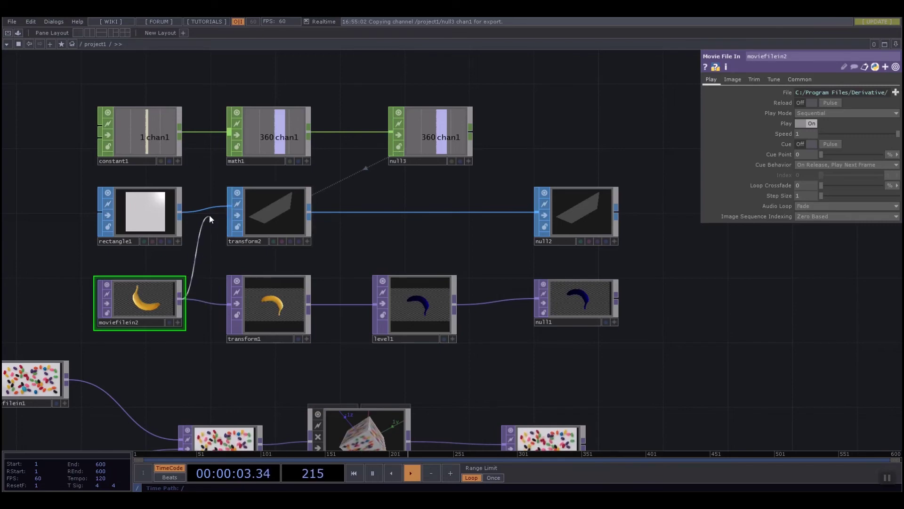
left_click(225, 202)
- Show transform2's transform settings with rotation 360, 70, -60
scroll(146, 301, "up", 5)
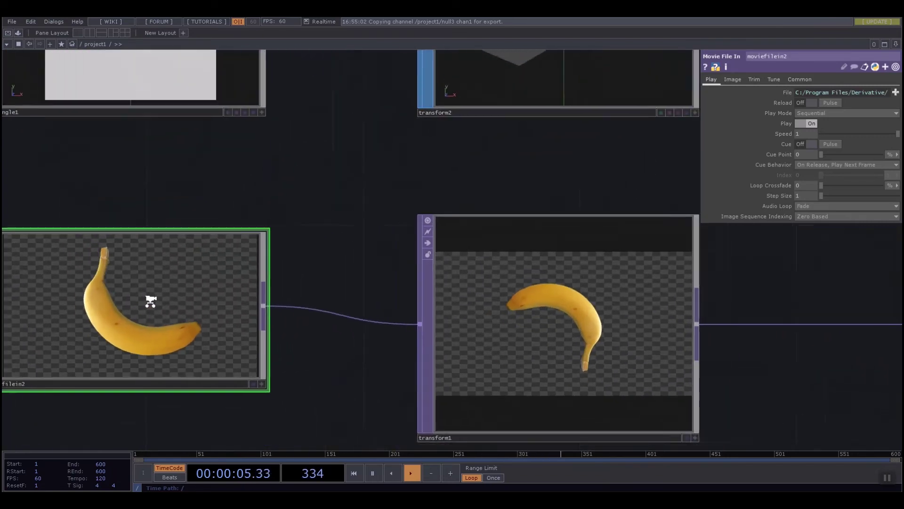
scroll(150, 302, "down", 5)
left_click(305, 177)
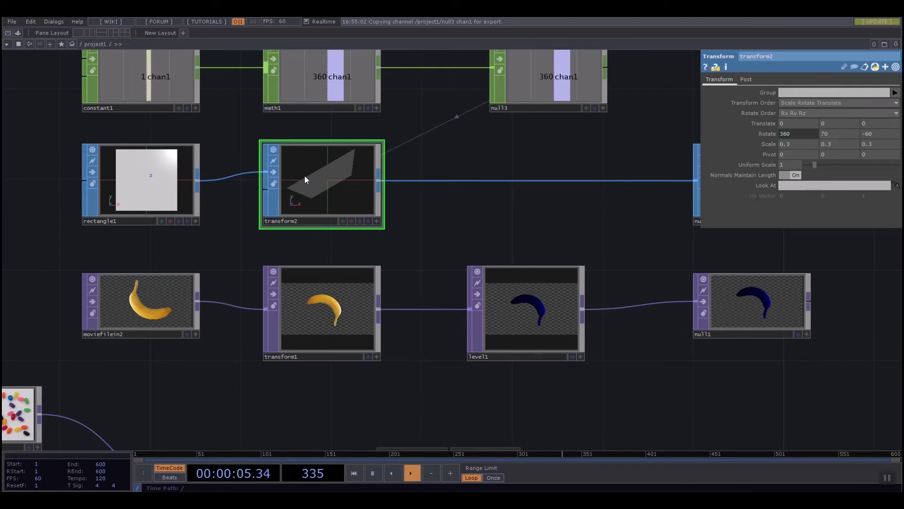
- Select null3 and make its viewer interactive to inspect its output
scroll(408, 206, "right", 3)
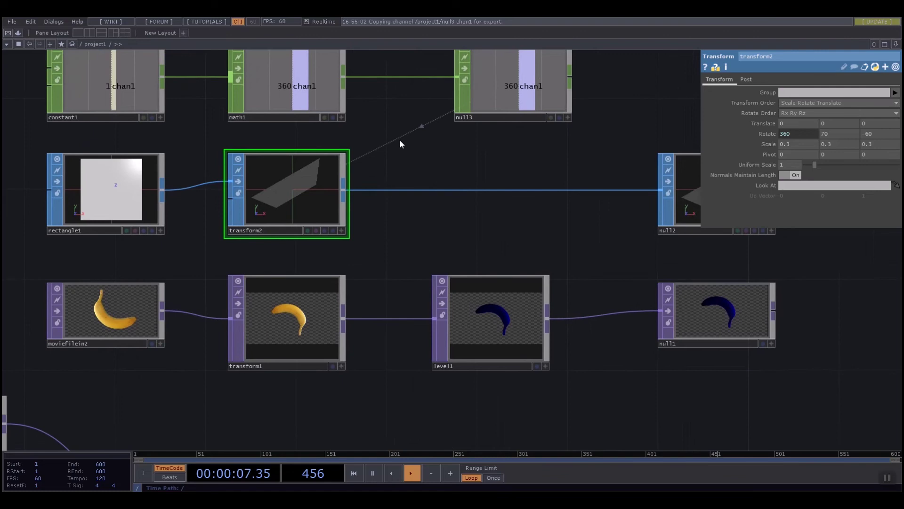
scroll(402, 143, "up", 2)
left_click(471, 144)
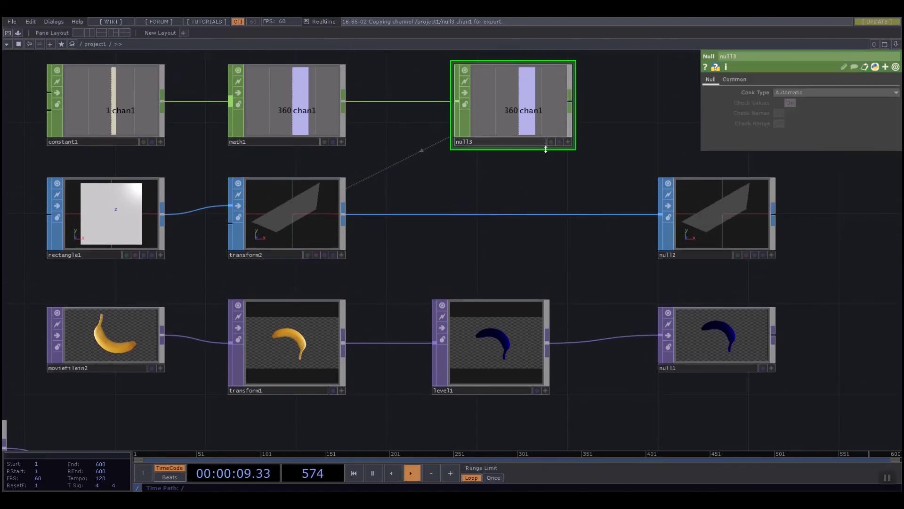
left_click(569, 142)
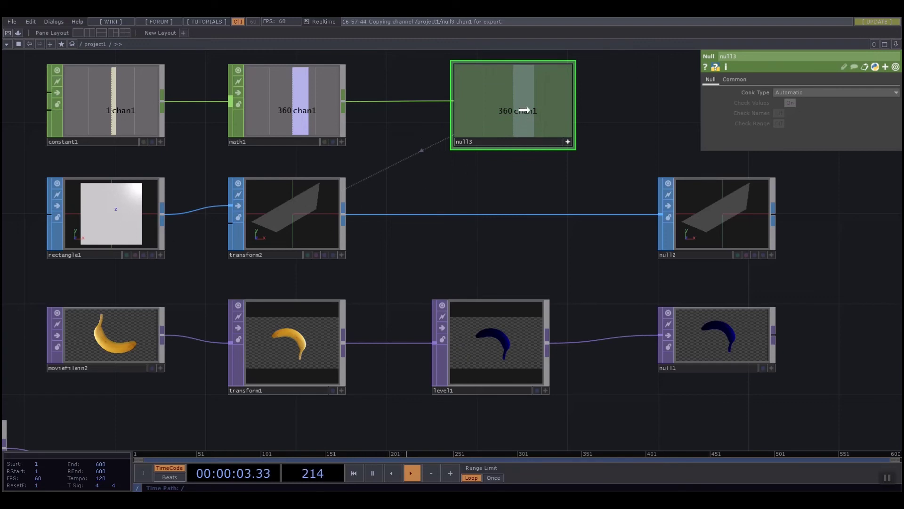
- Drop null3's chan1 onto transform2's Rotate as a CHOP reference, showing rx op('null3')['chan1']
left_click(523, 111)
left_click_drag(563, 141, 801, 136)
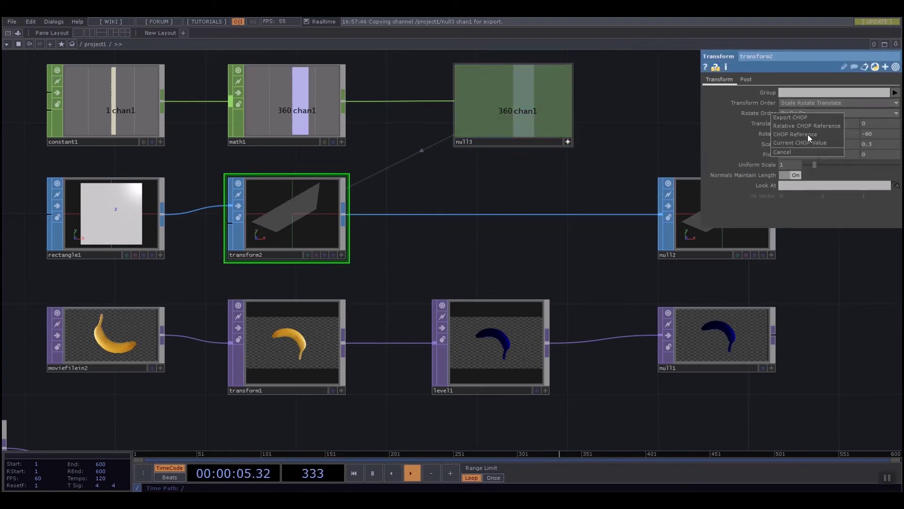
left_click(790, 127)
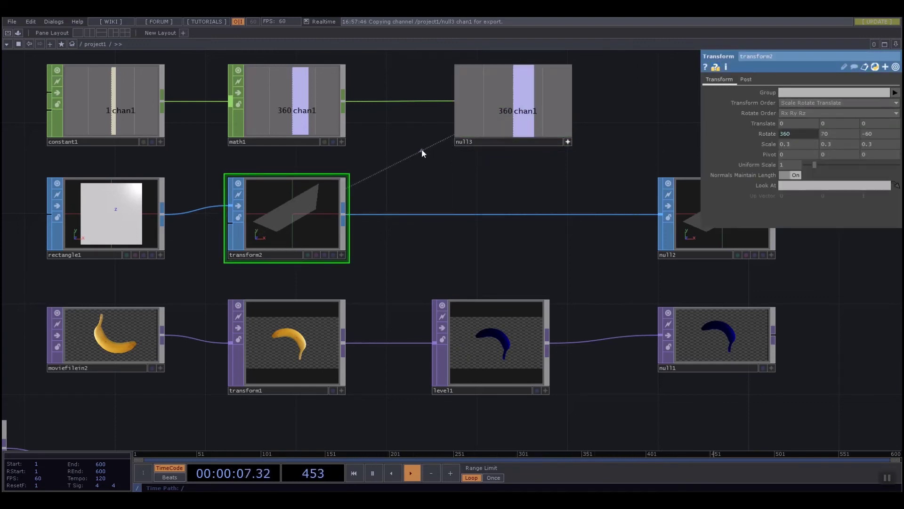
mouse_move(421, 211)
left_click(566, 140)
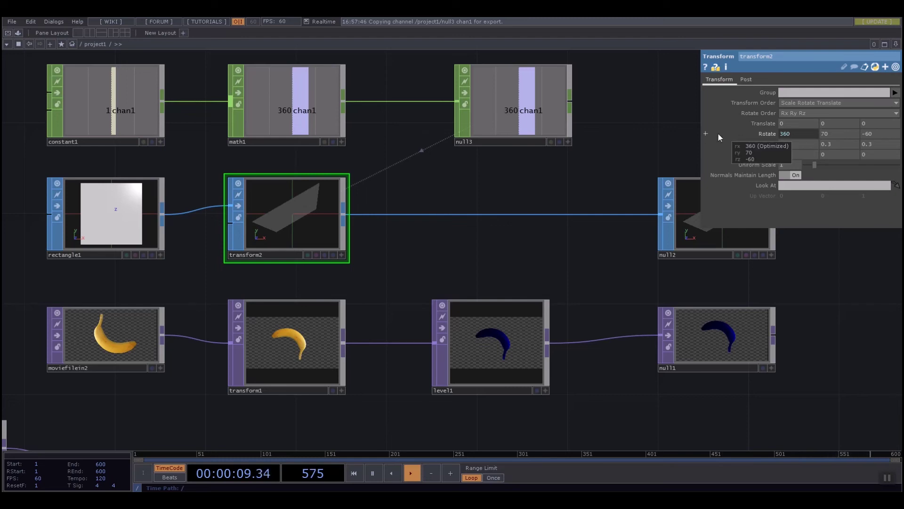
left_click(758, 134)
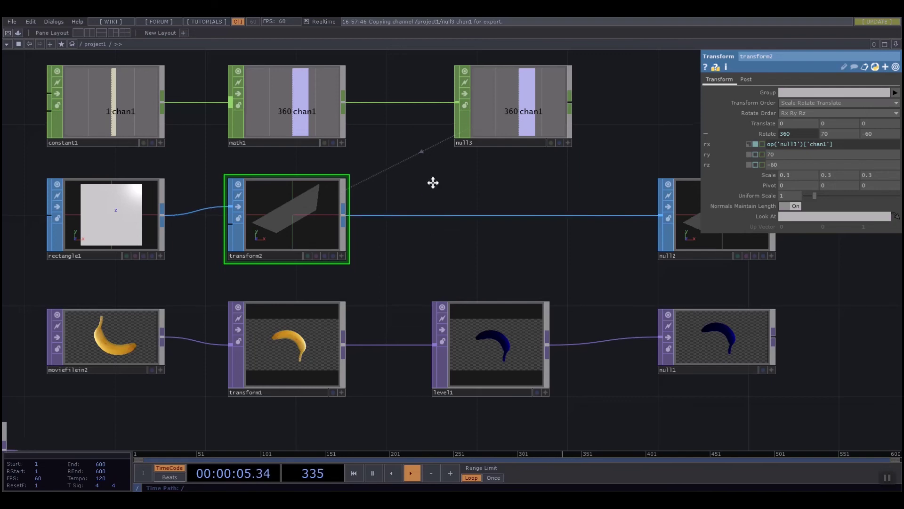
left_click_drag(432, 182, 420, 199)
scroll(417, 210, "down", 3)
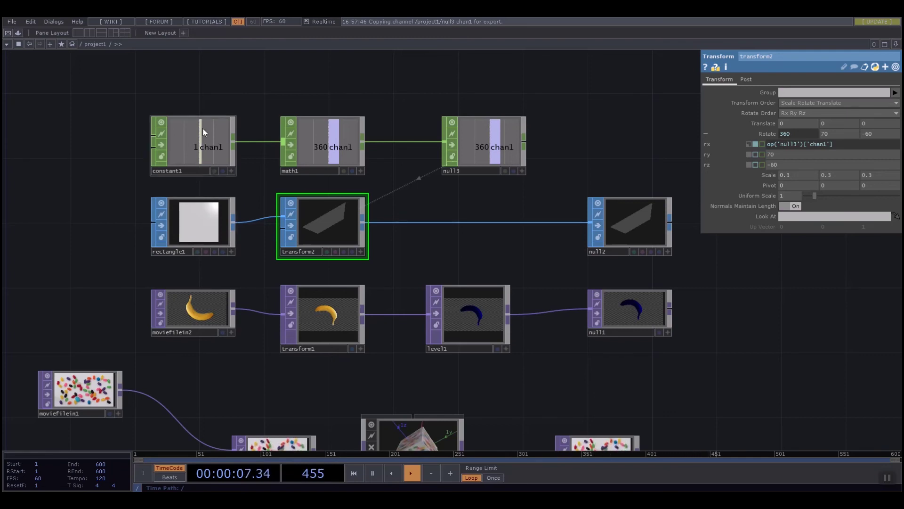
left_click_drag(499, 203, 489, 226)
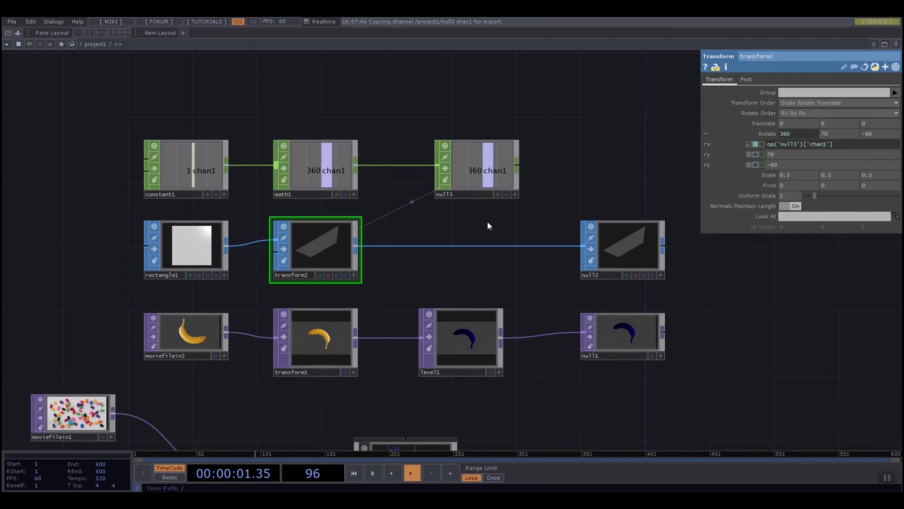
- Select constant1, then try nudging transform2's Y rotation and Translate X values
left_click(184, 184)
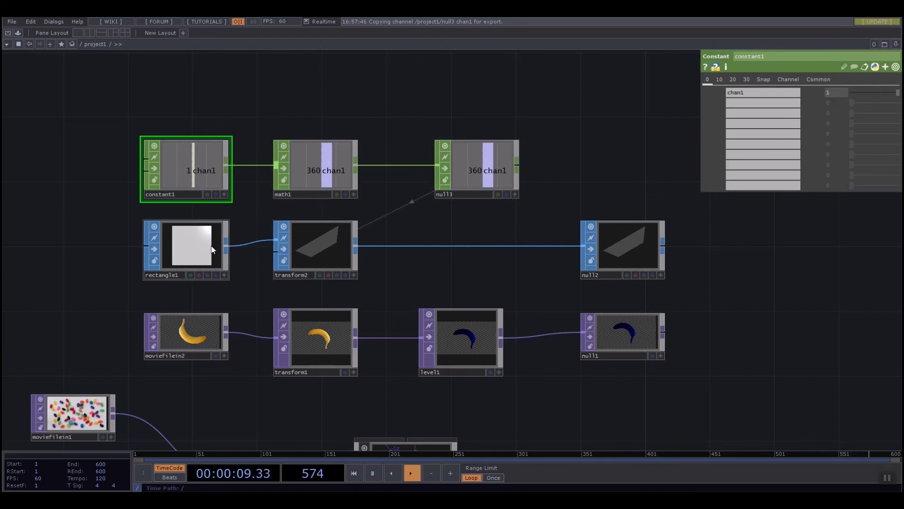
left_click(329, 253)
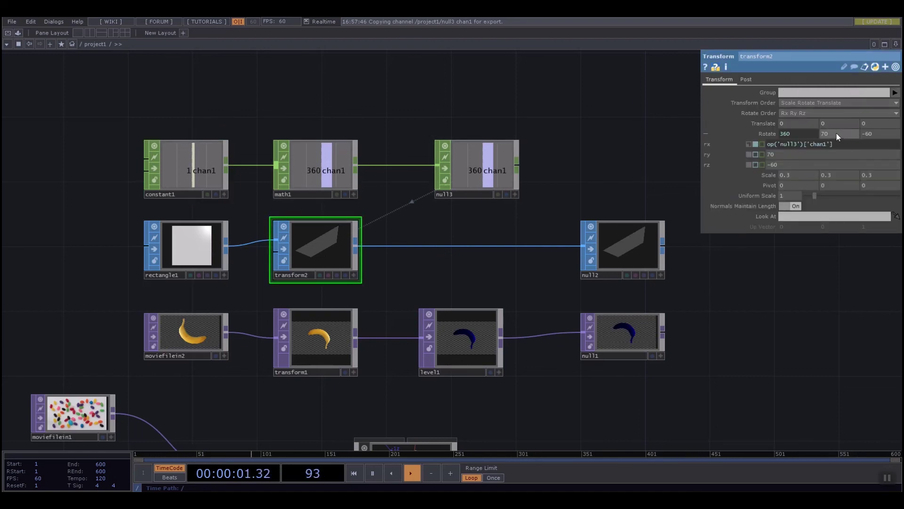
mouse_move(836, 134)
middle_mouse_down()
mouse_move(835, 123)
mouse_move(838, 131)
middle_mouse_up()
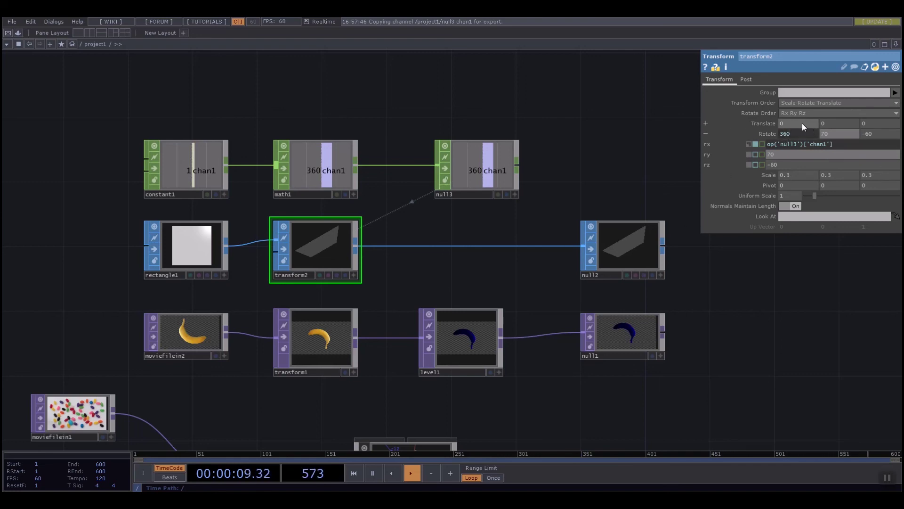
middle_click_drag(801, 123, 801, 123)
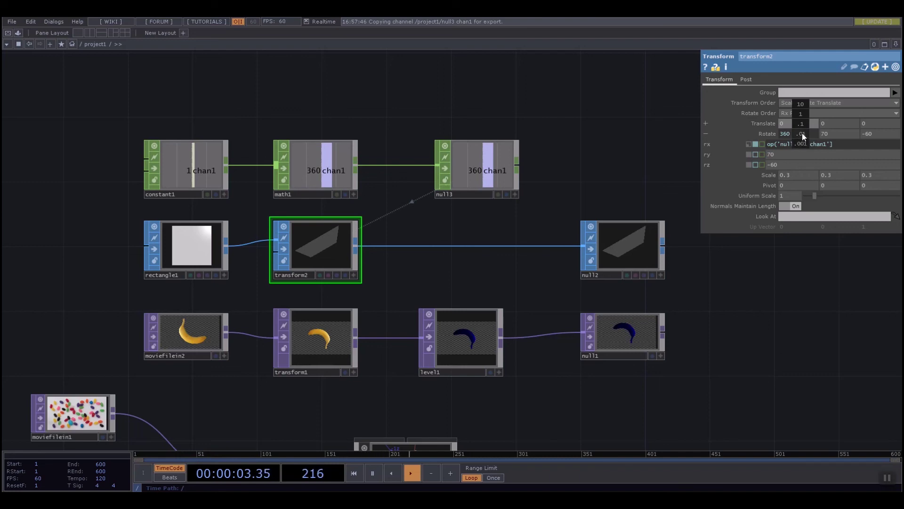
middle_click_drag(801, 133, 800, 110)
- Sweep constant1's chan1 toward 1, reset it to 0, and recheck transform2's rotation
left_click(184, 158)
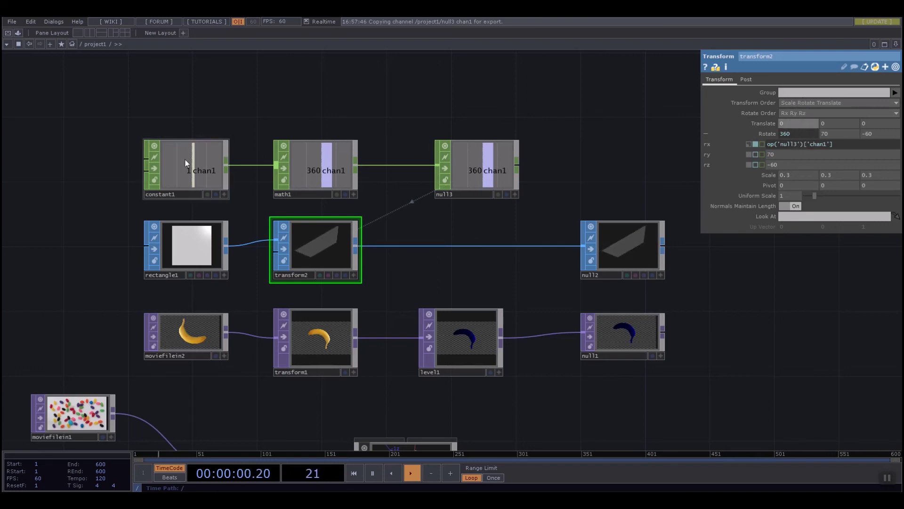
left_click_drag(847, 89, 789, 108)
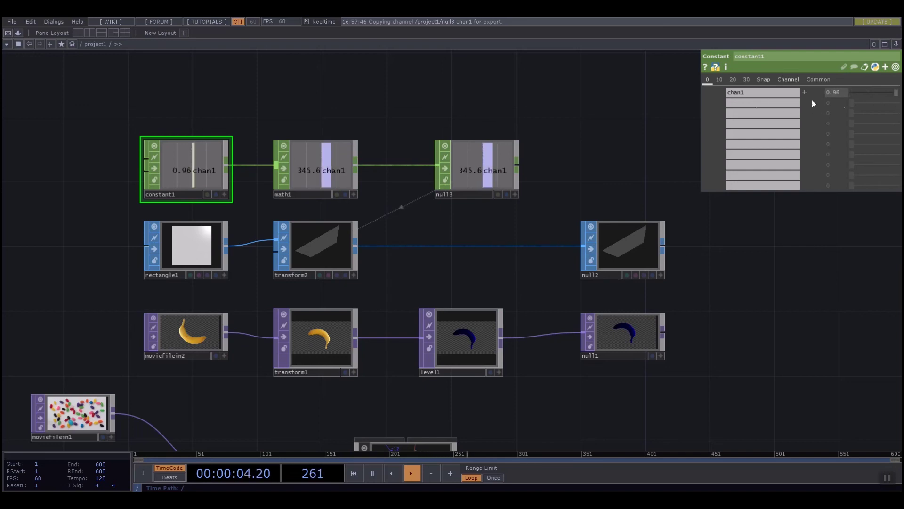
mouse_move(843, 90)
middle_mouse_down()
mouse_move(836, 74)
mouse_move(819, 77)
mouse_move(839, 78)
mouse_move(841, 92)
middle_mouse_up()
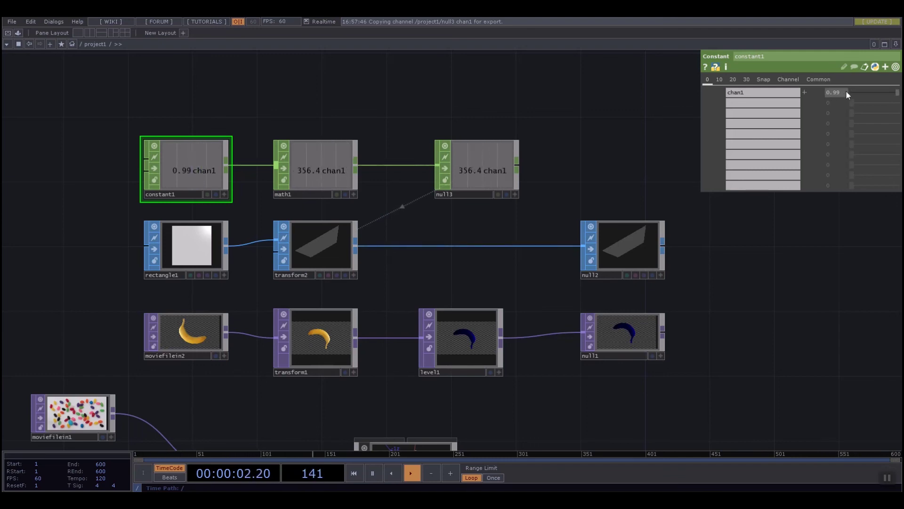
left_click(847, 91)
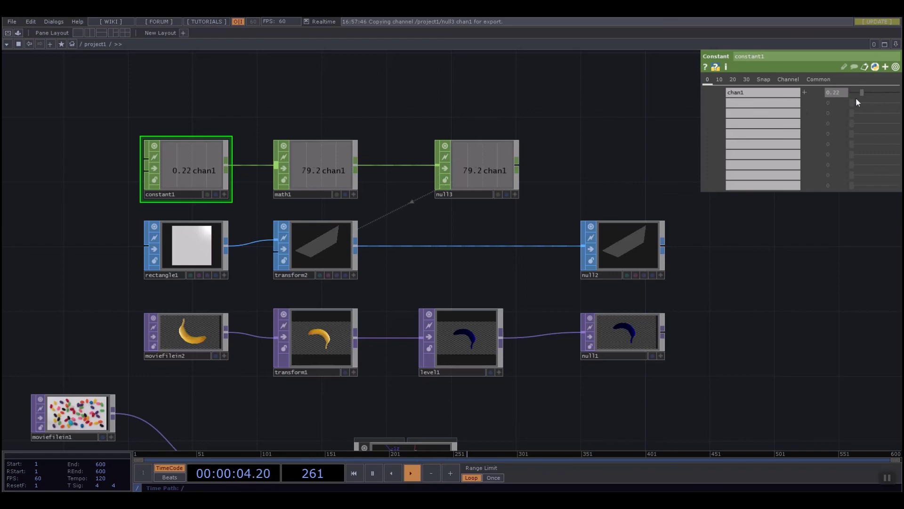
left_click(323, 256)
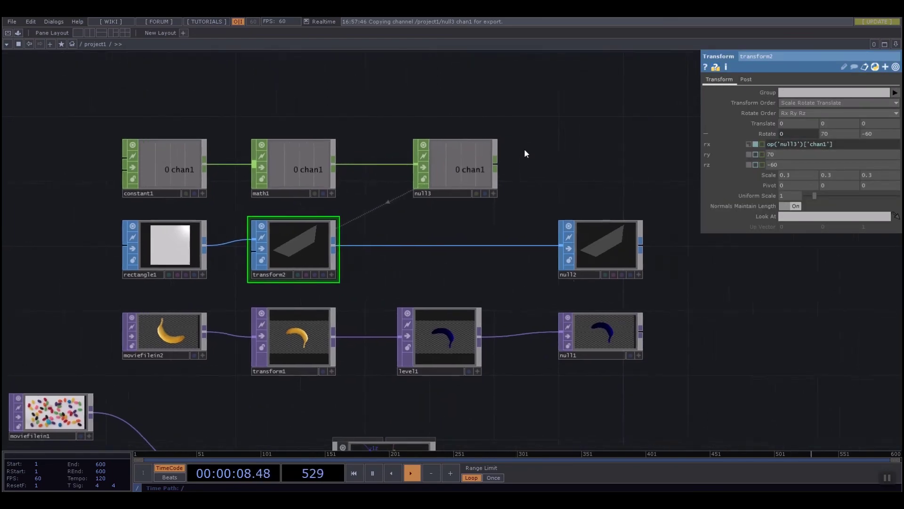
scroll(542, 149, "down", 3)
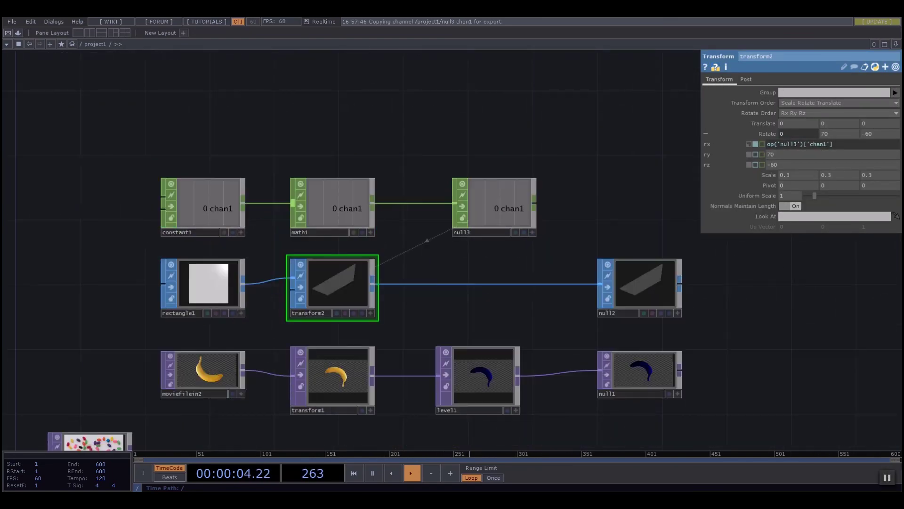